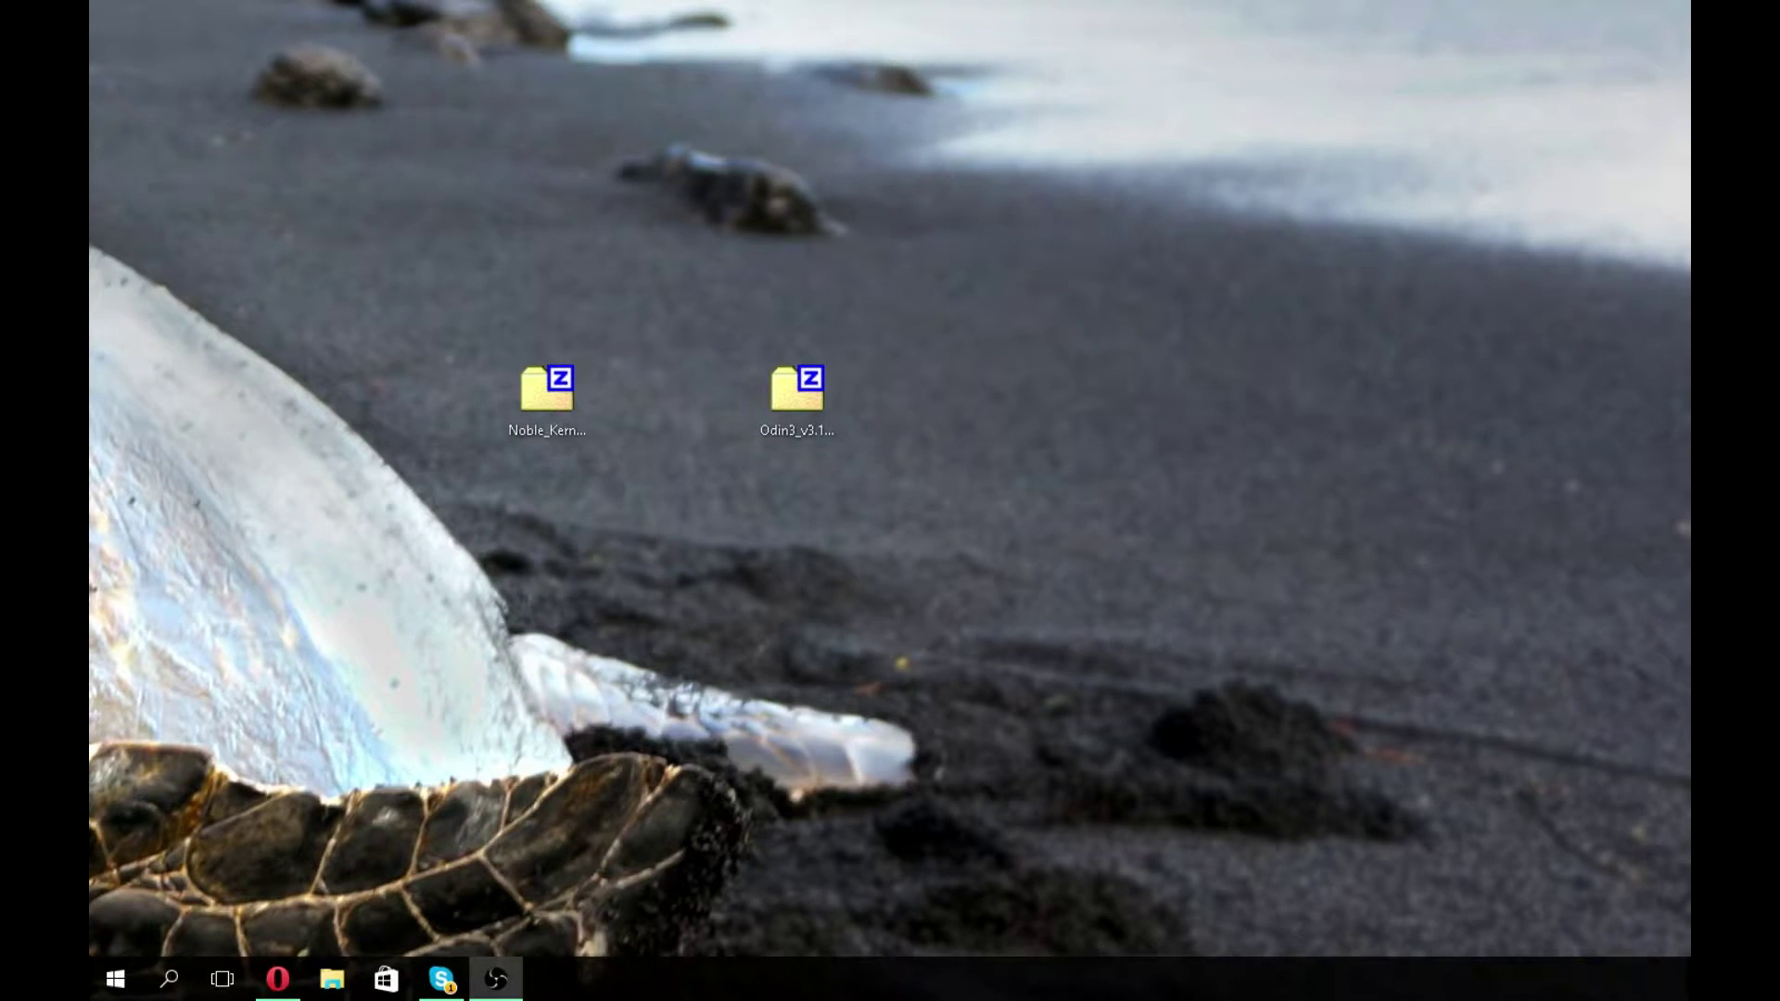
Select and deselect the two desktop zip archives, then restore Opera showing the Noble Kernel thread
{"action": "left_click", "coordinate": [278, 979]}
{"action": "left_click_drag", "start_coordinate": [1001, 303], "coordinate": [371, 509]}
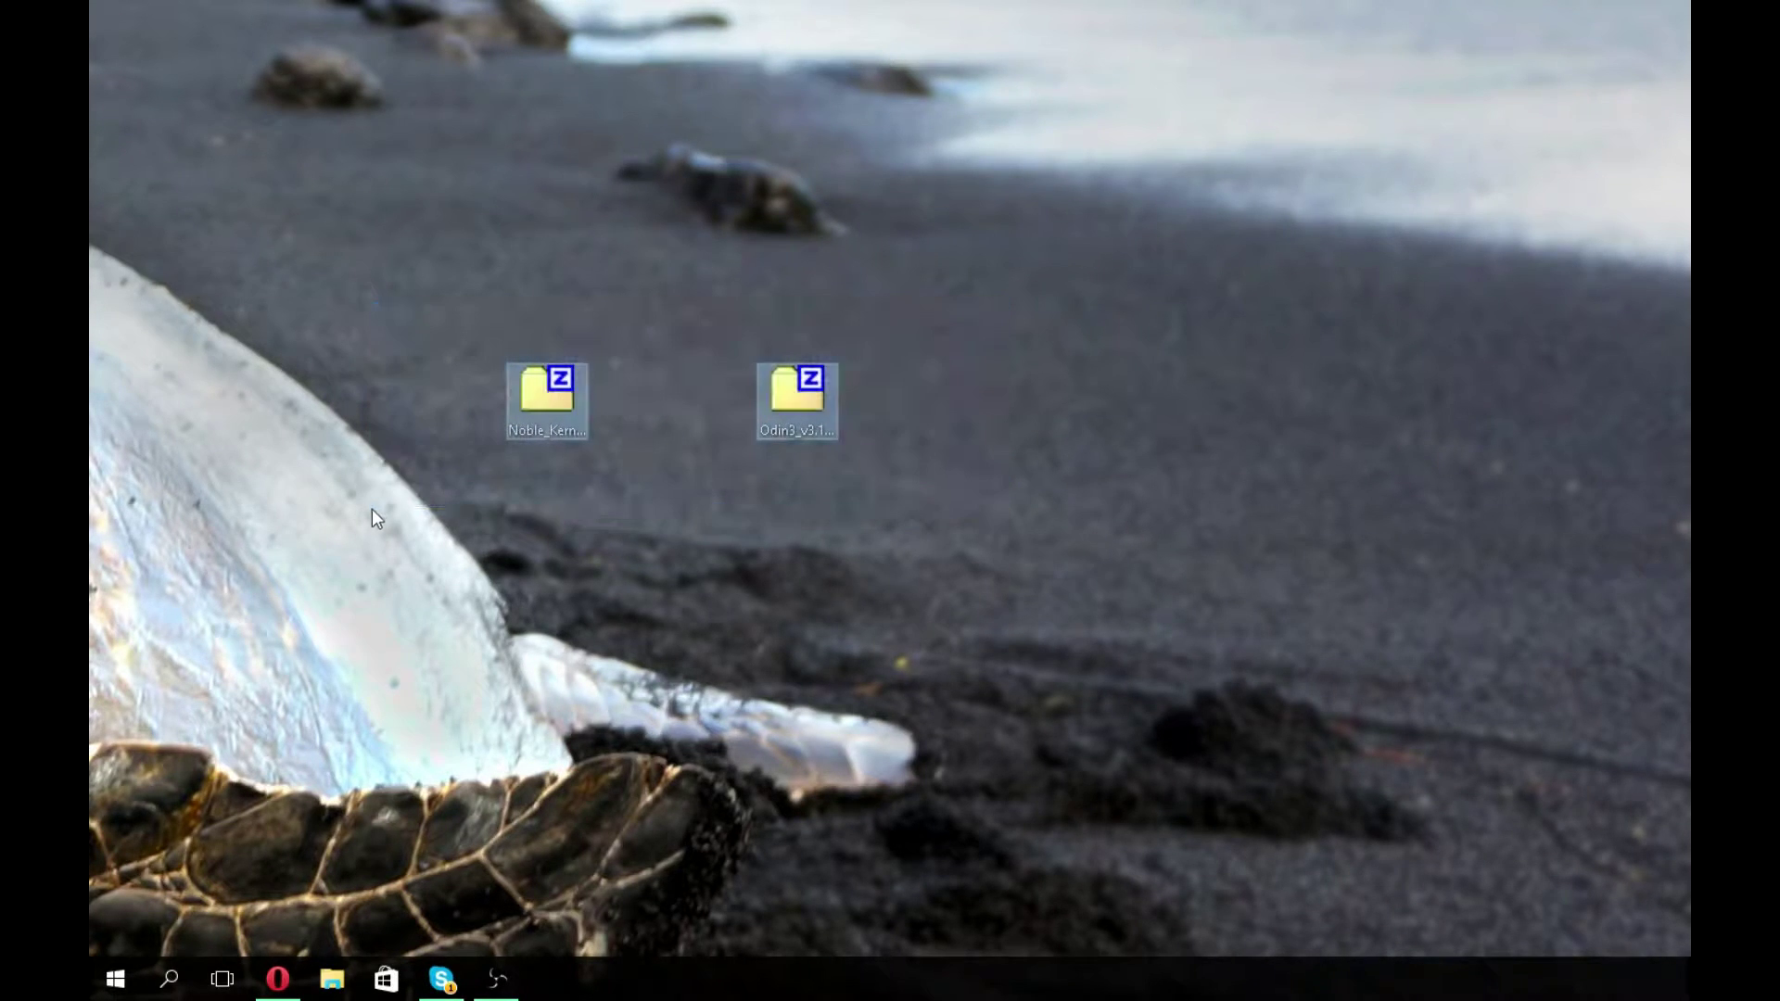
{"action": "left_click", "coordinate": [374, 517]}
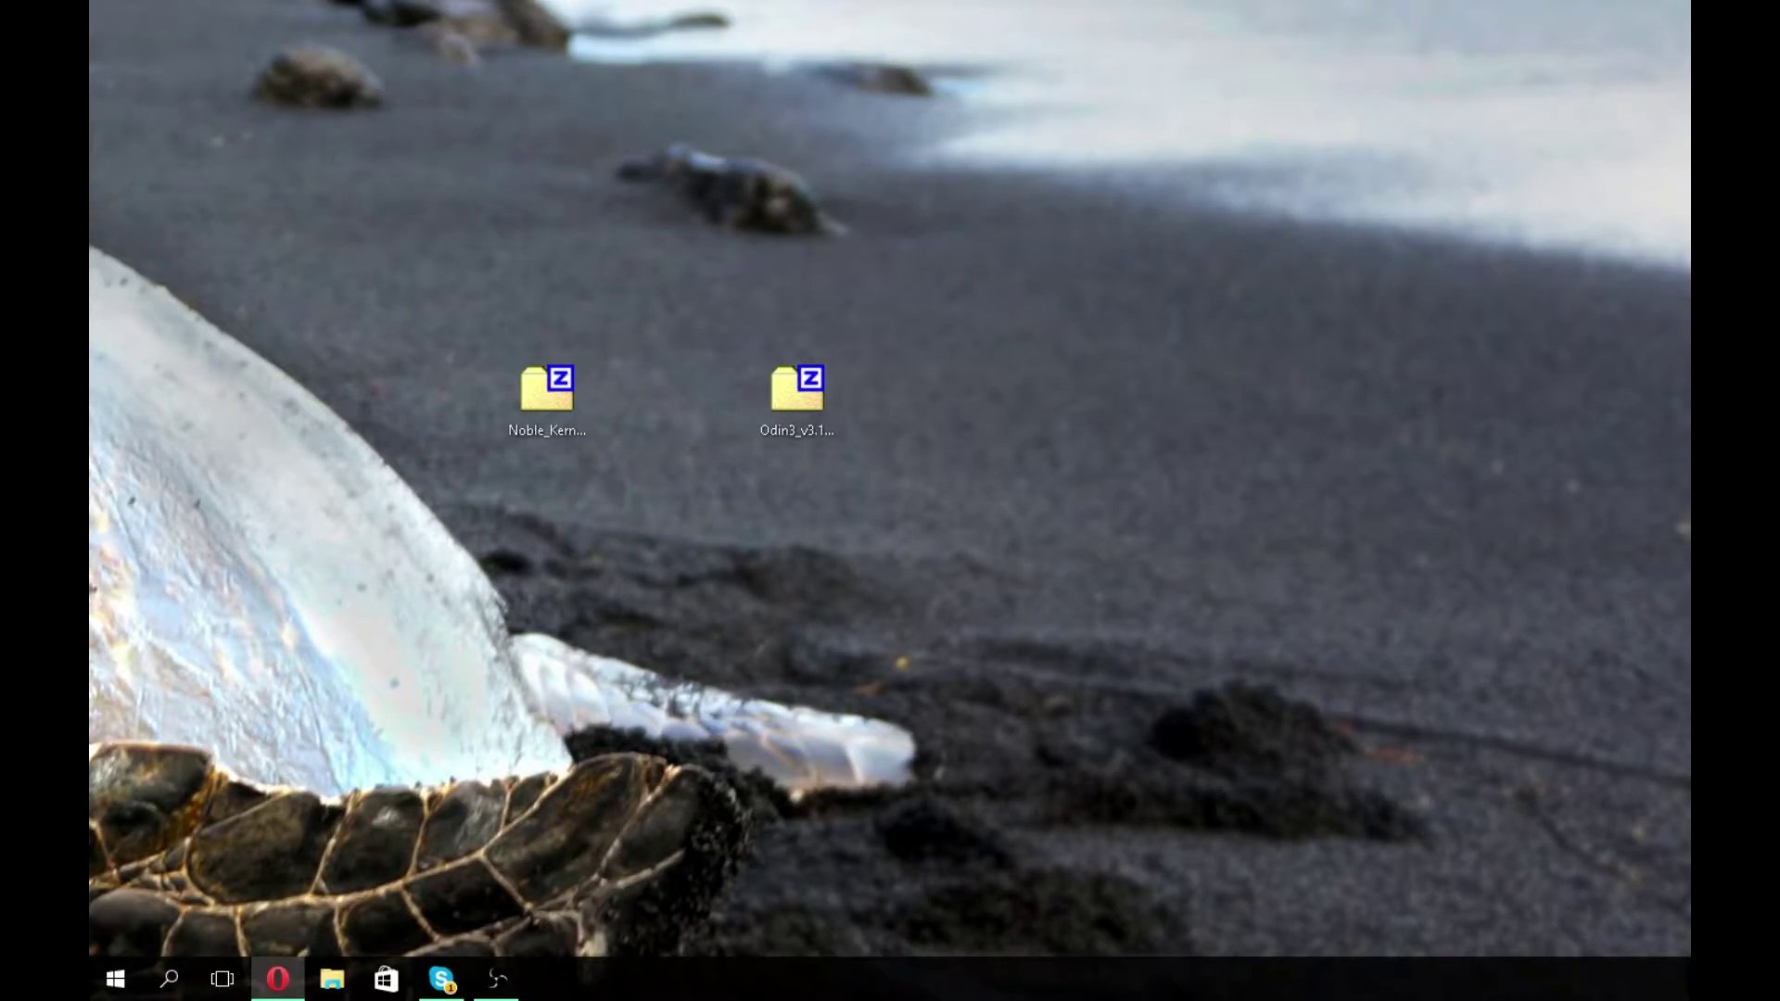
{"action": "left_click", "coordinate": [277, 979]}
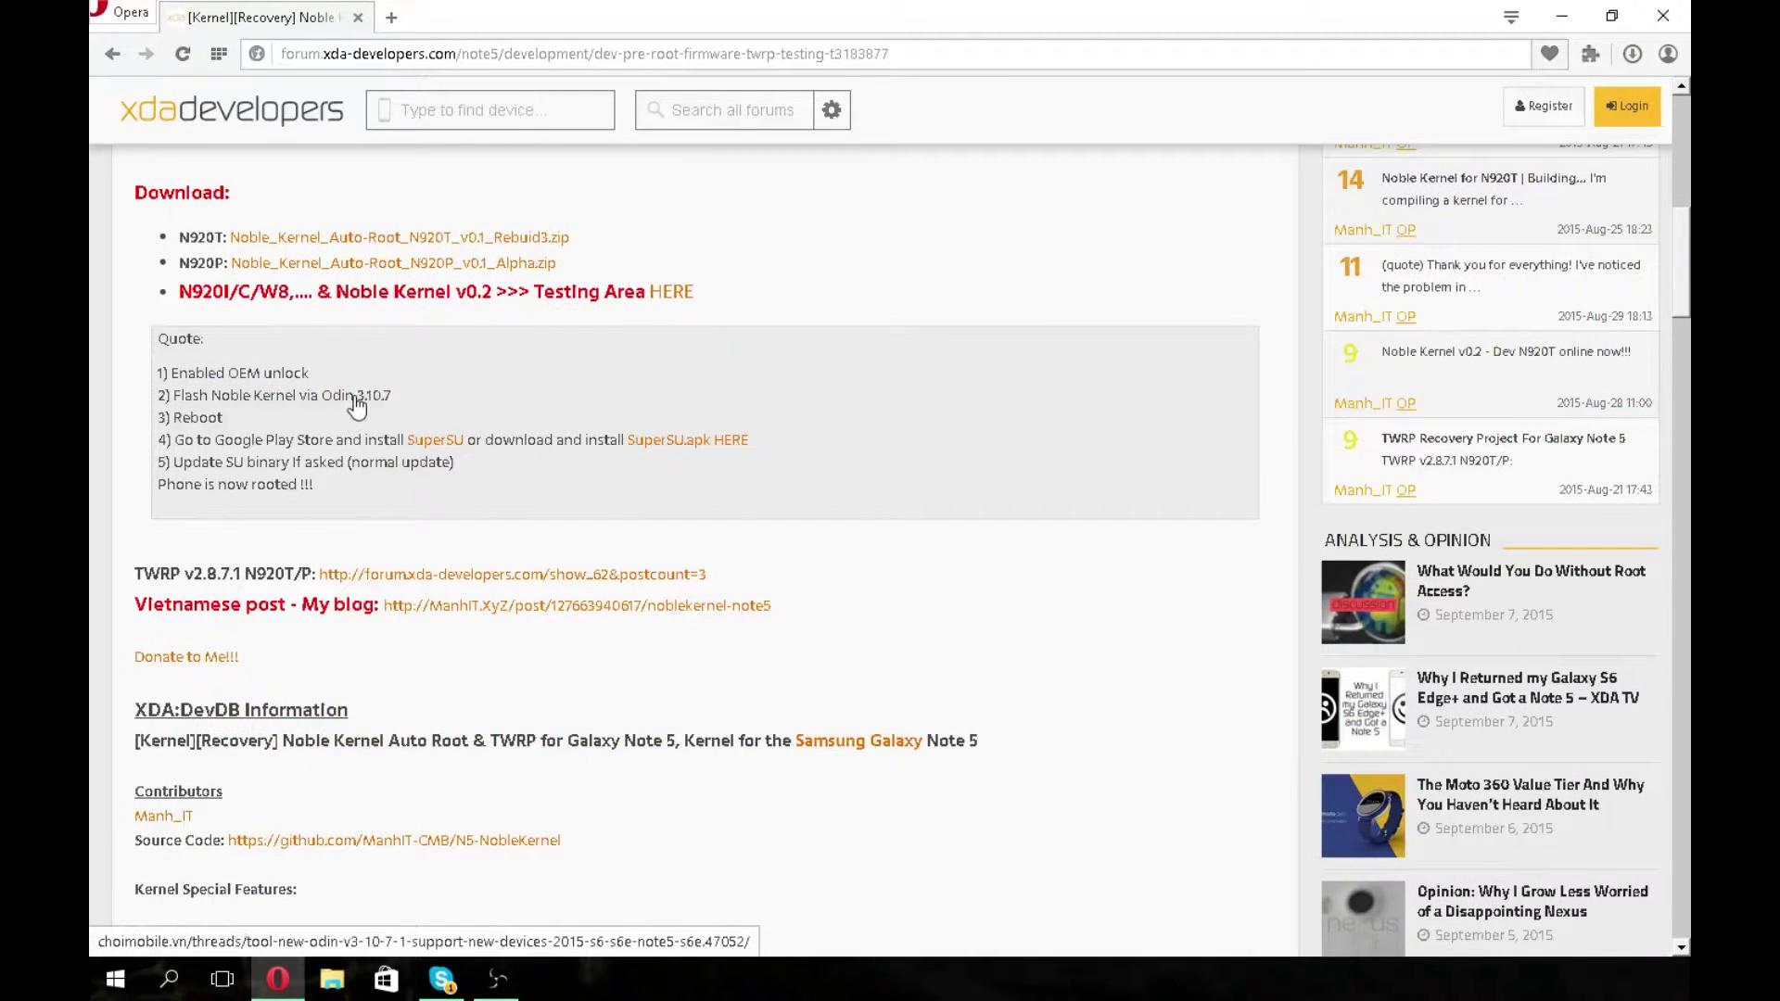
Follow the post's Odin 3.10.7 link to choimobile.vn and open the 'Odin 3.10.7.1 - 2015.5.26' download
{"action": "left_click", "coordinate": [356, 400]}
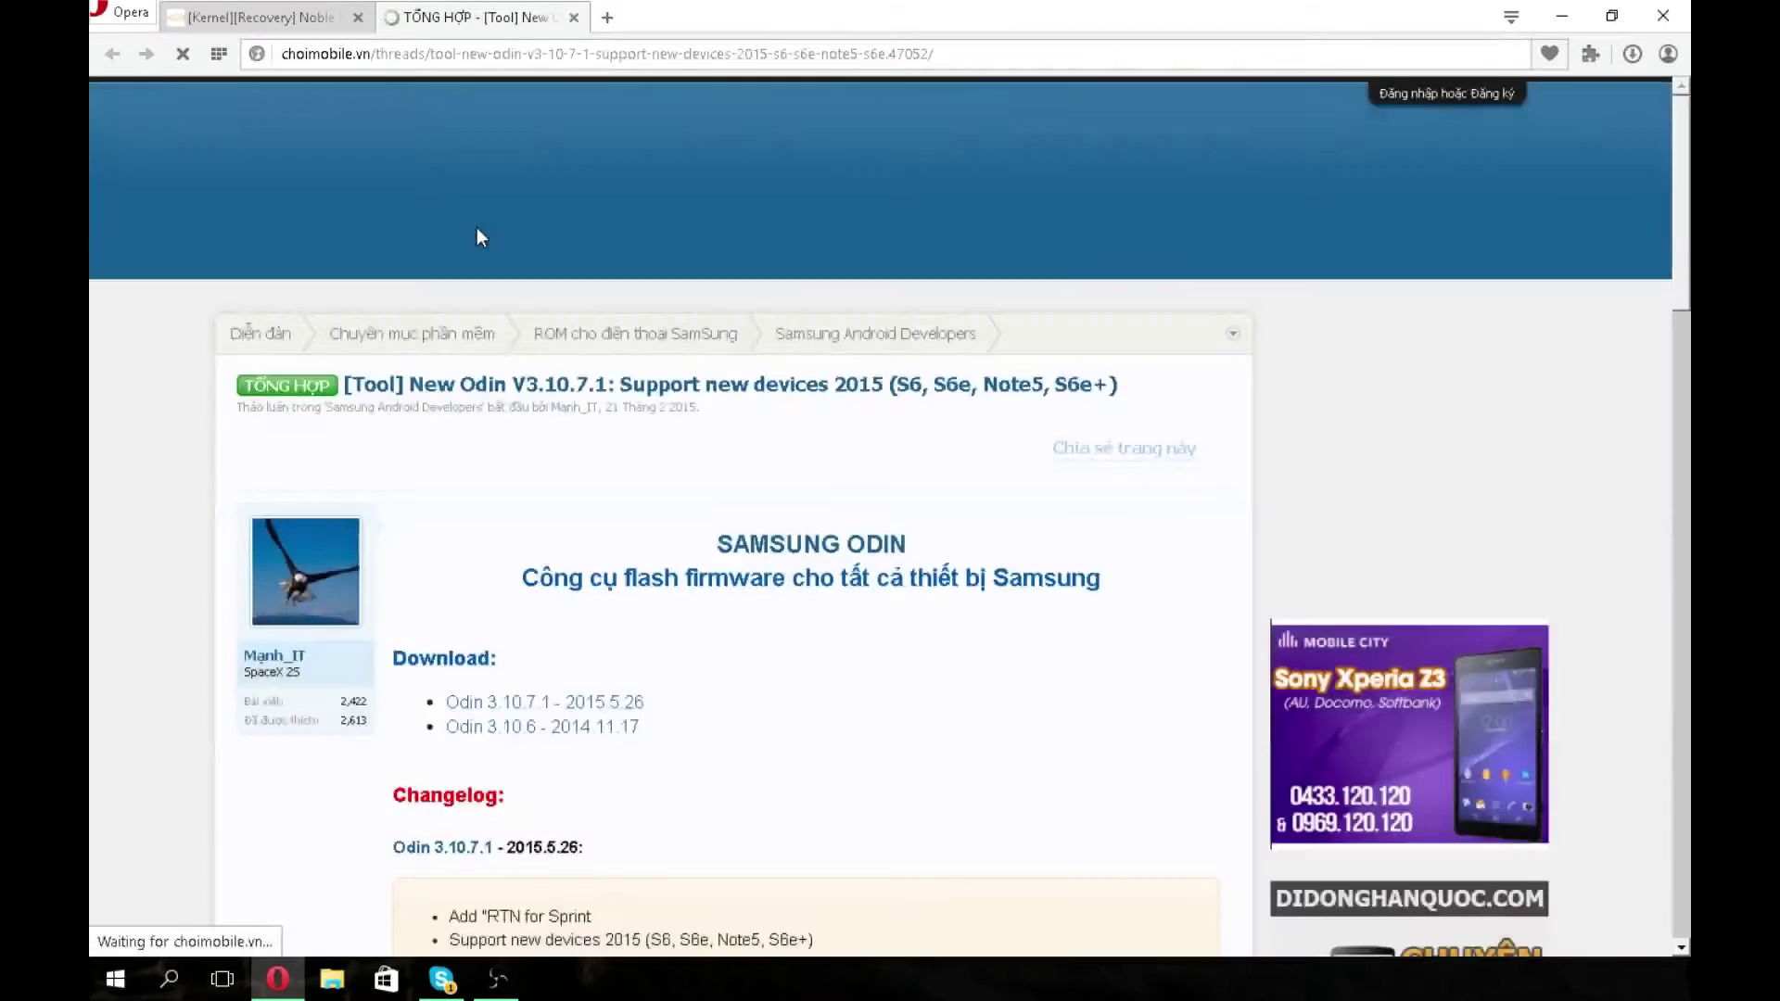
{"action": "scroll", "coordinate": [736, 473], "scroll_direction": "down", "scroll_amount": 1}
{"action": "scroll", "coordinate": [736, 473], "scroll_direction": "up", "scroll_amount": 1}
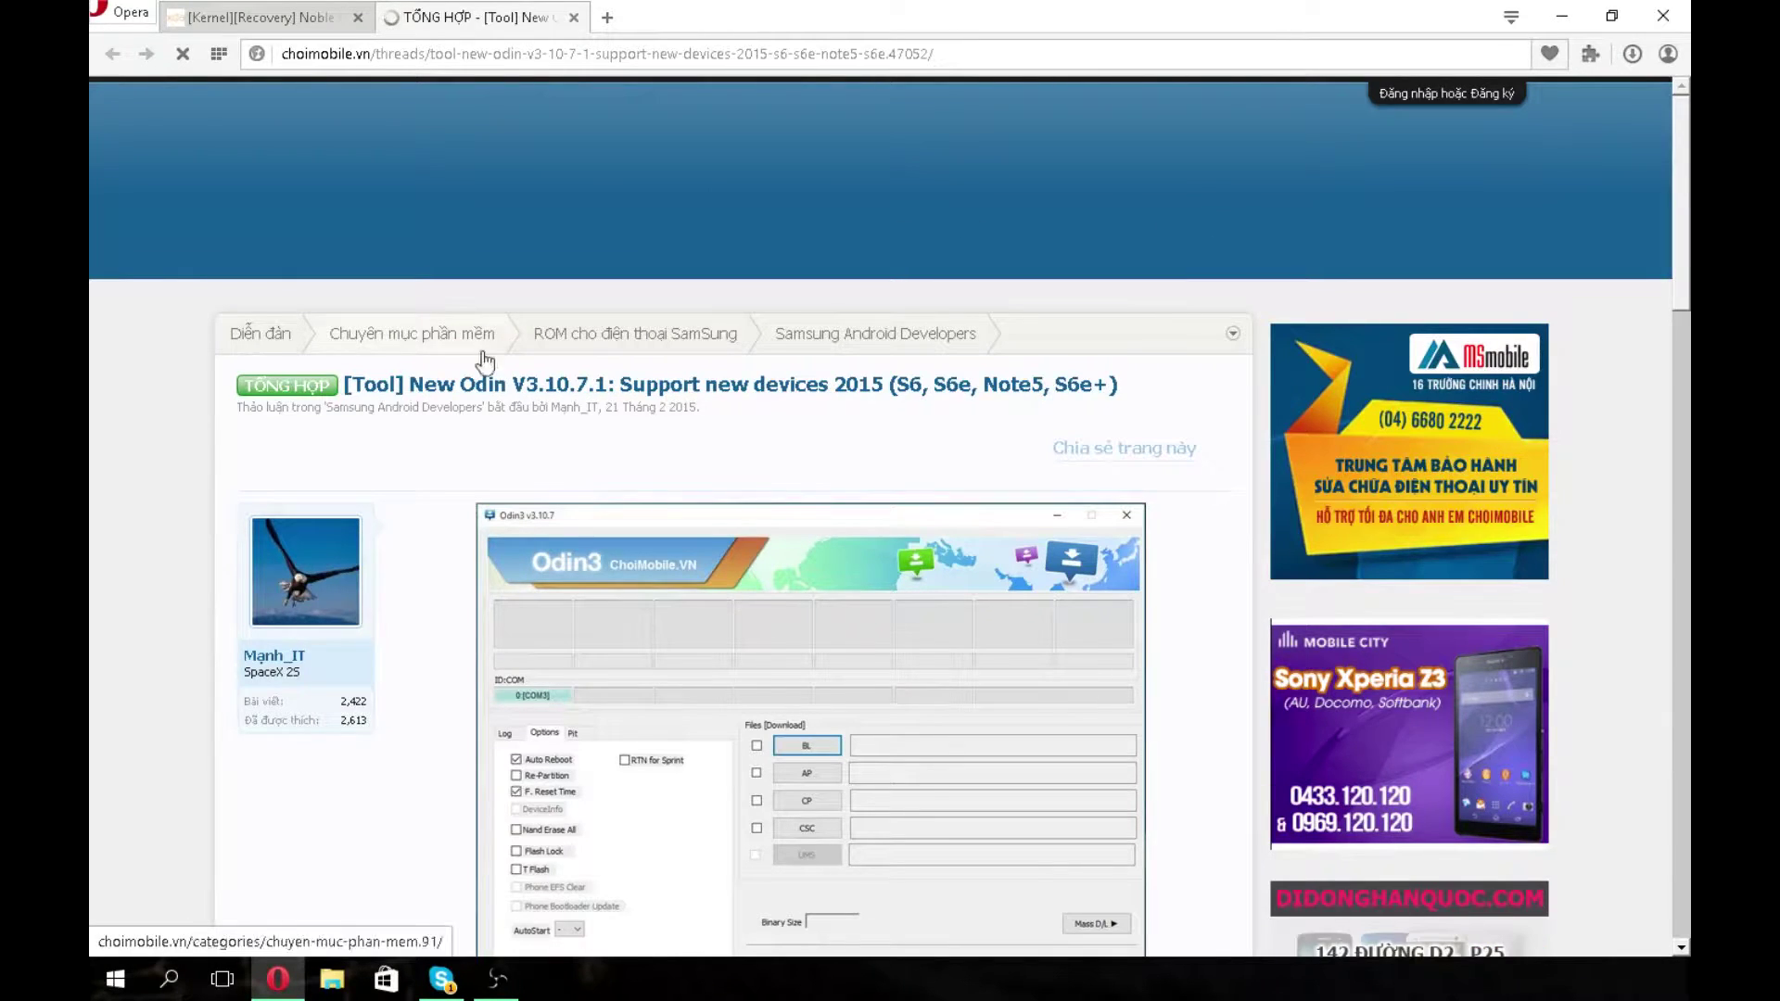
{"action": "scroll", "coordinate": [642, 453], "scroll_direction": "down", "scroll_amount": 3}
{"action": "scroll", "coordinate": [770, 720], "scroll_direction": "down", "scroll_amount": 1}
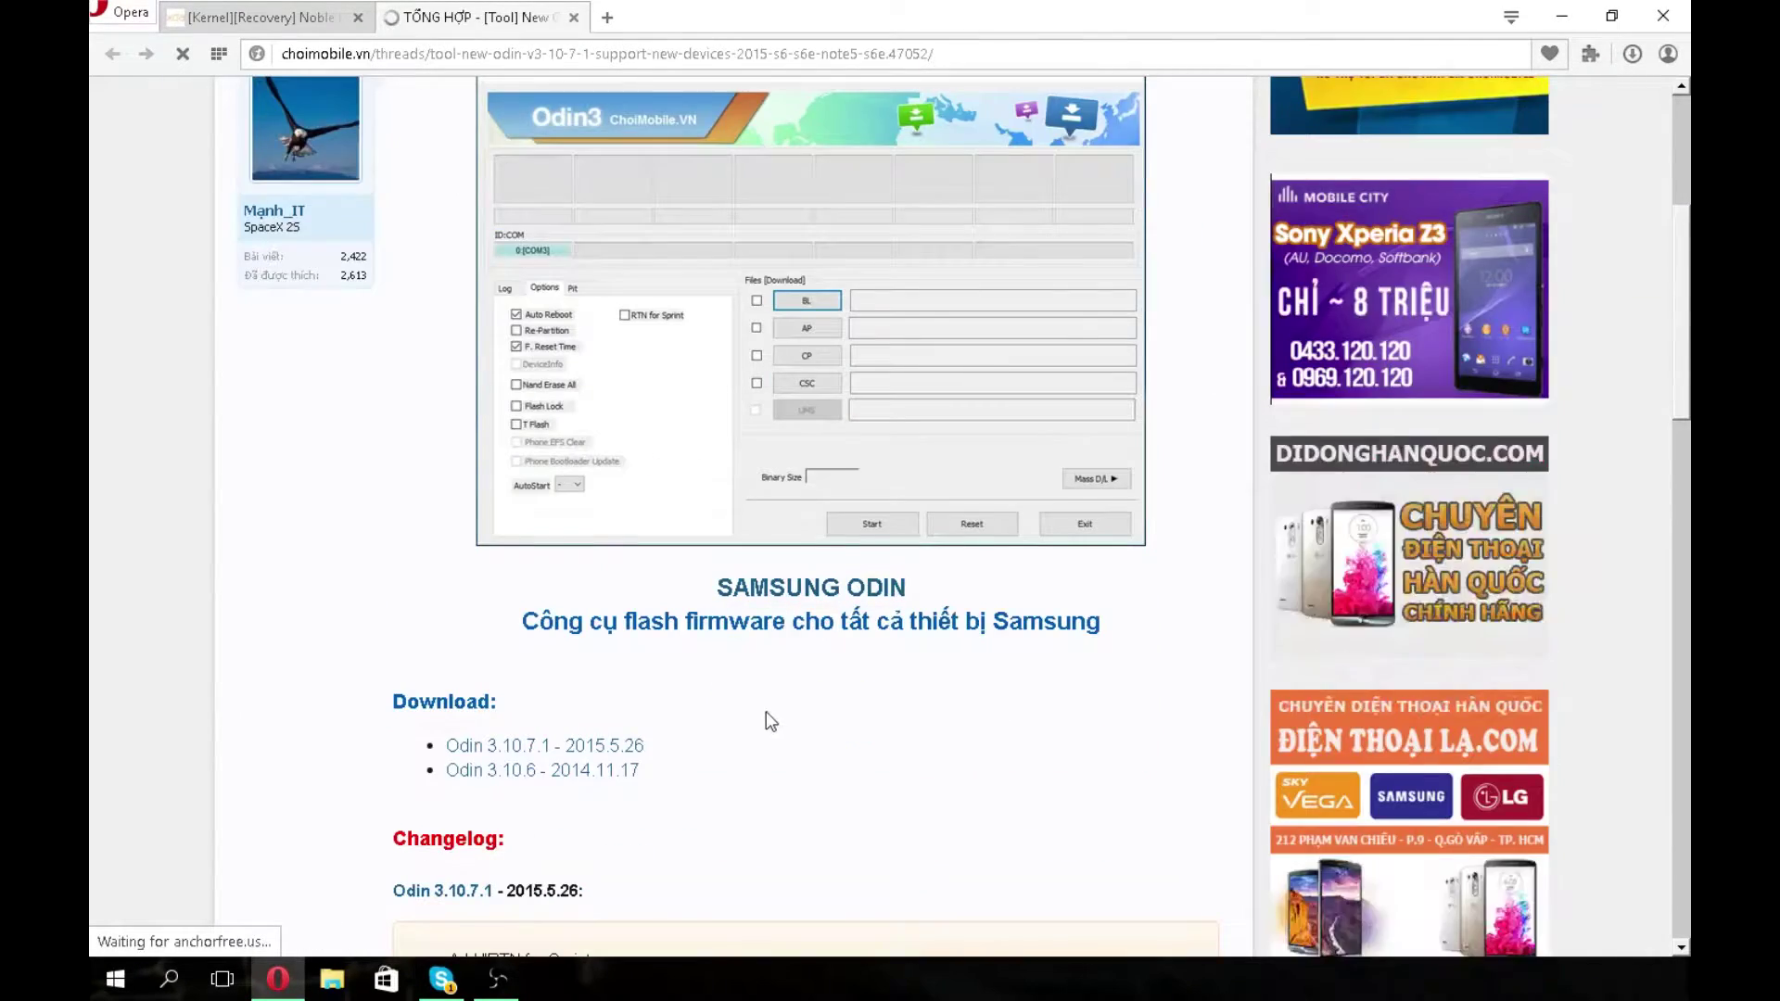
{"action": "scroll", "coordinate": [770, 719], "scroll_direction": "down", "scroll_amount": 2}
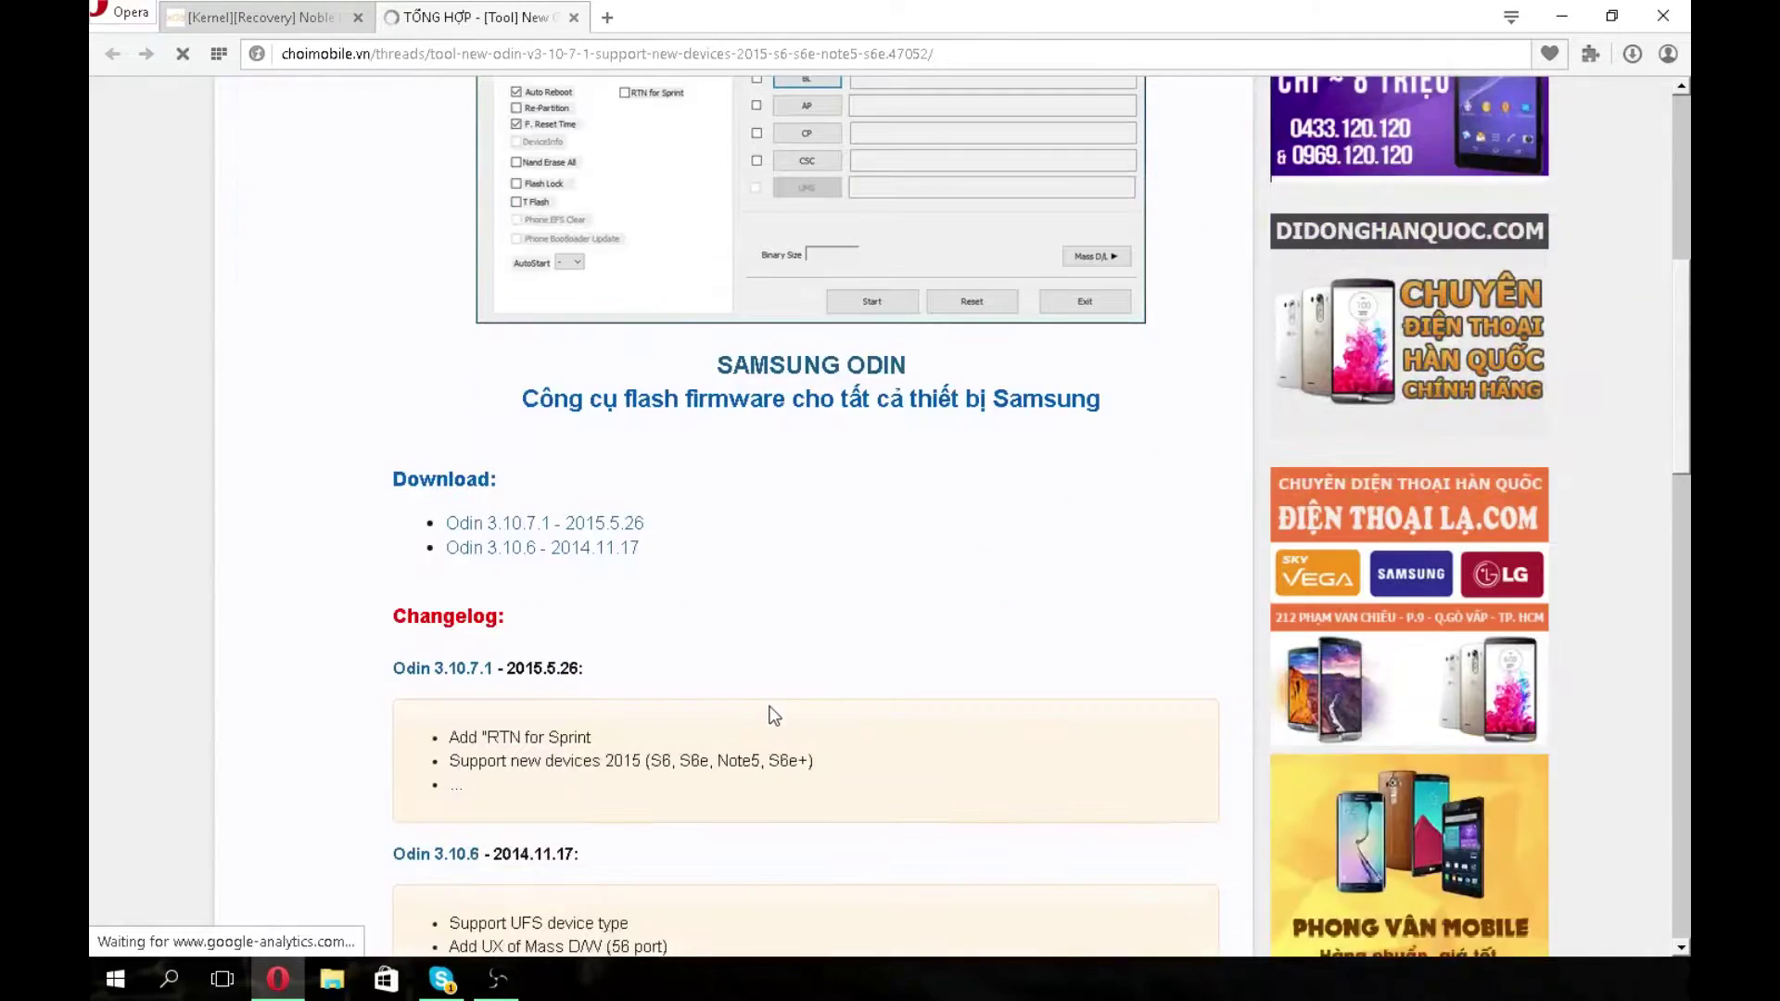
{"action": "left_click", "coordinate": [589, 526]}
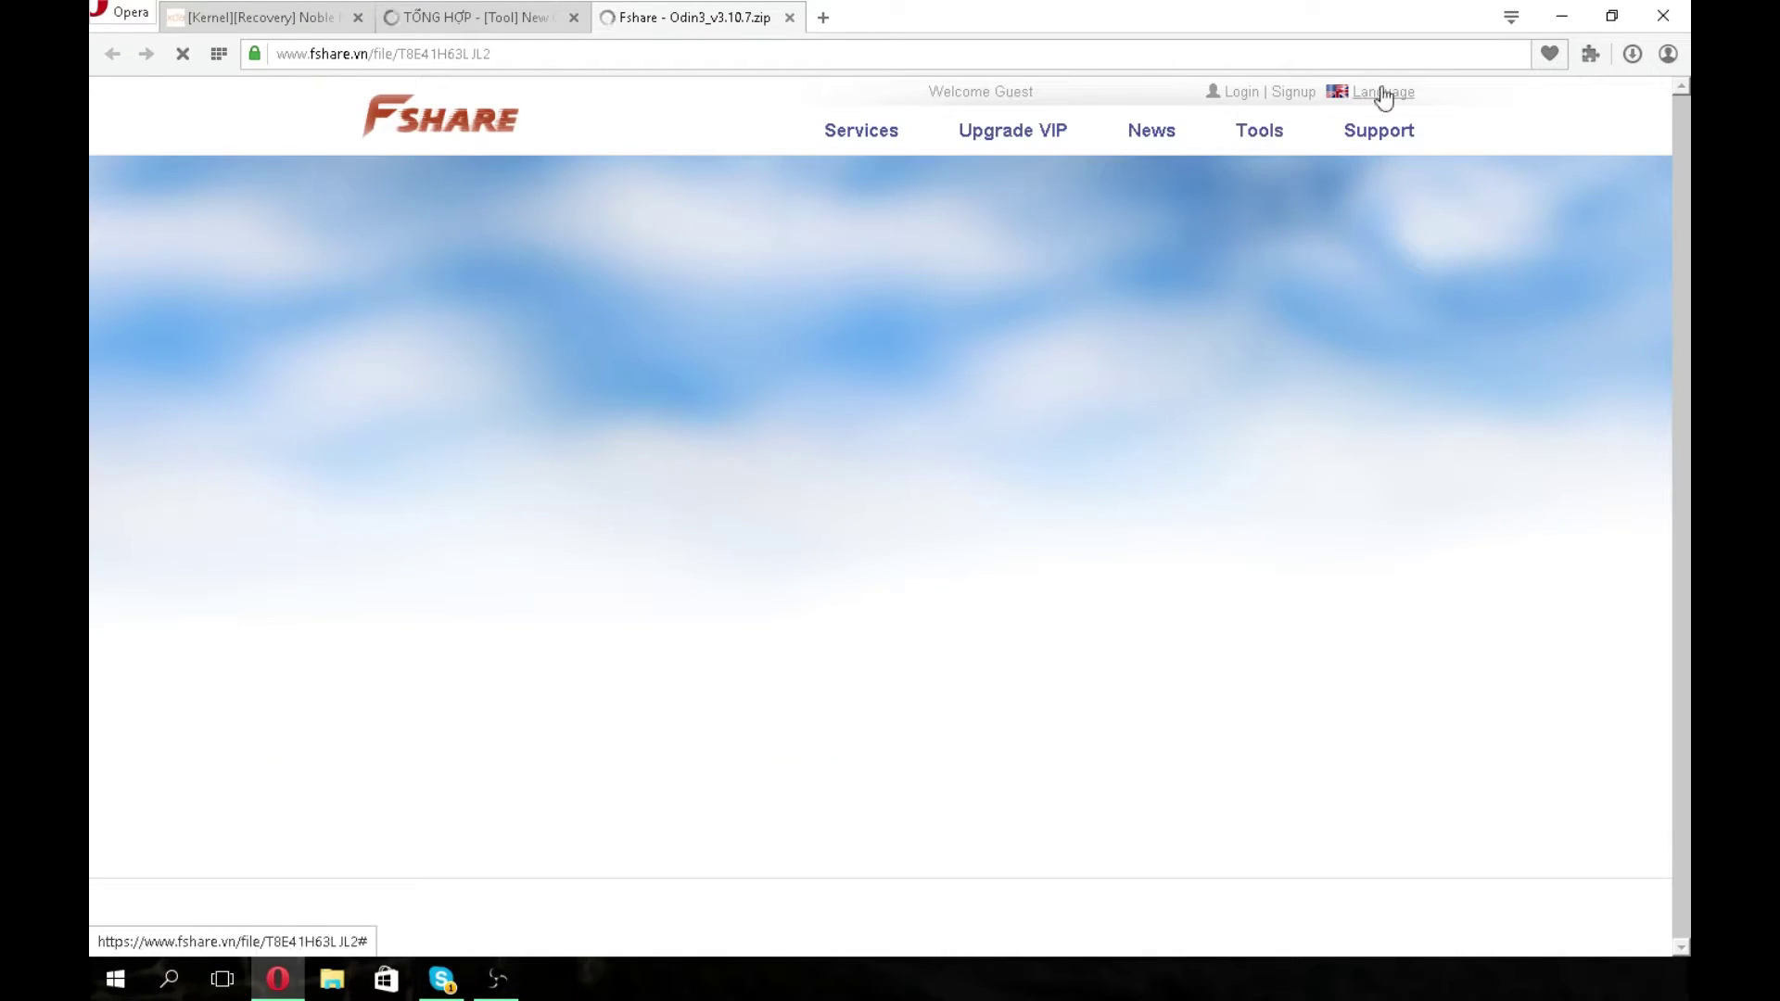
Close the Fshare and choimobile tabs, leaving the XDA Noble Kernel thread
{"action": "left_click", "coordinate": [1381, 93]}
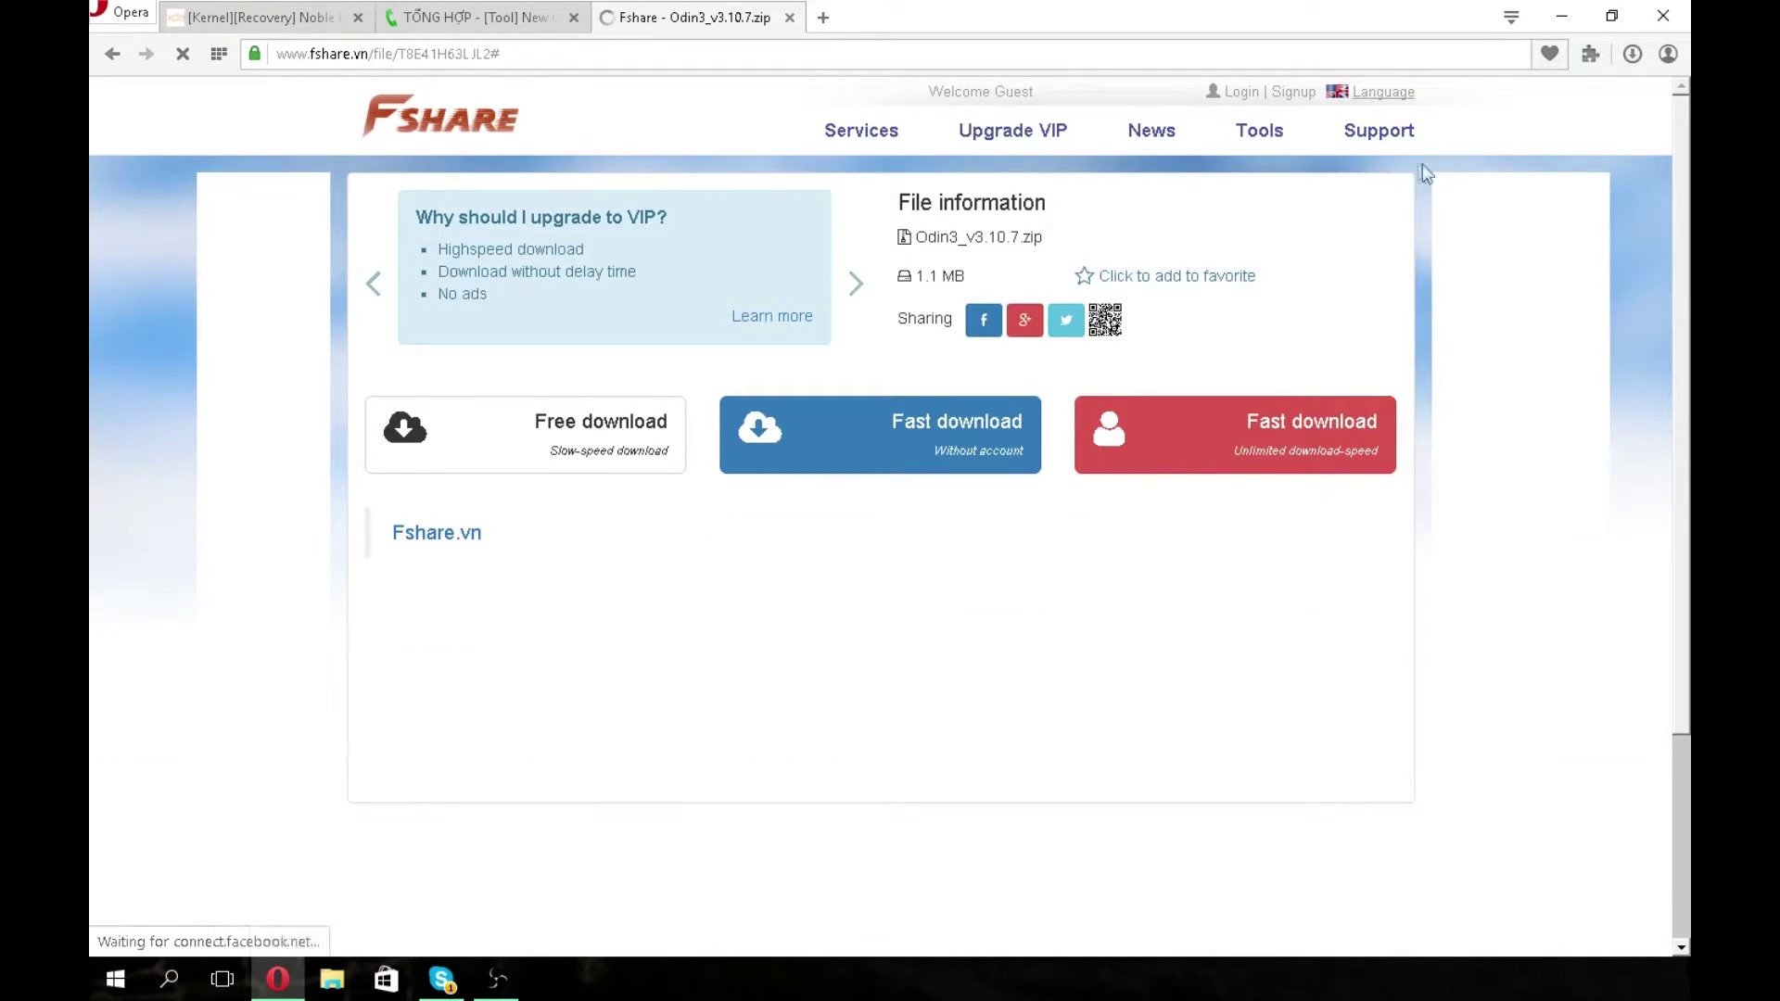
{"action": "scroll", "coordinate": [1086, 288], "scroll_direction": "down", "scroll_amount": 3}
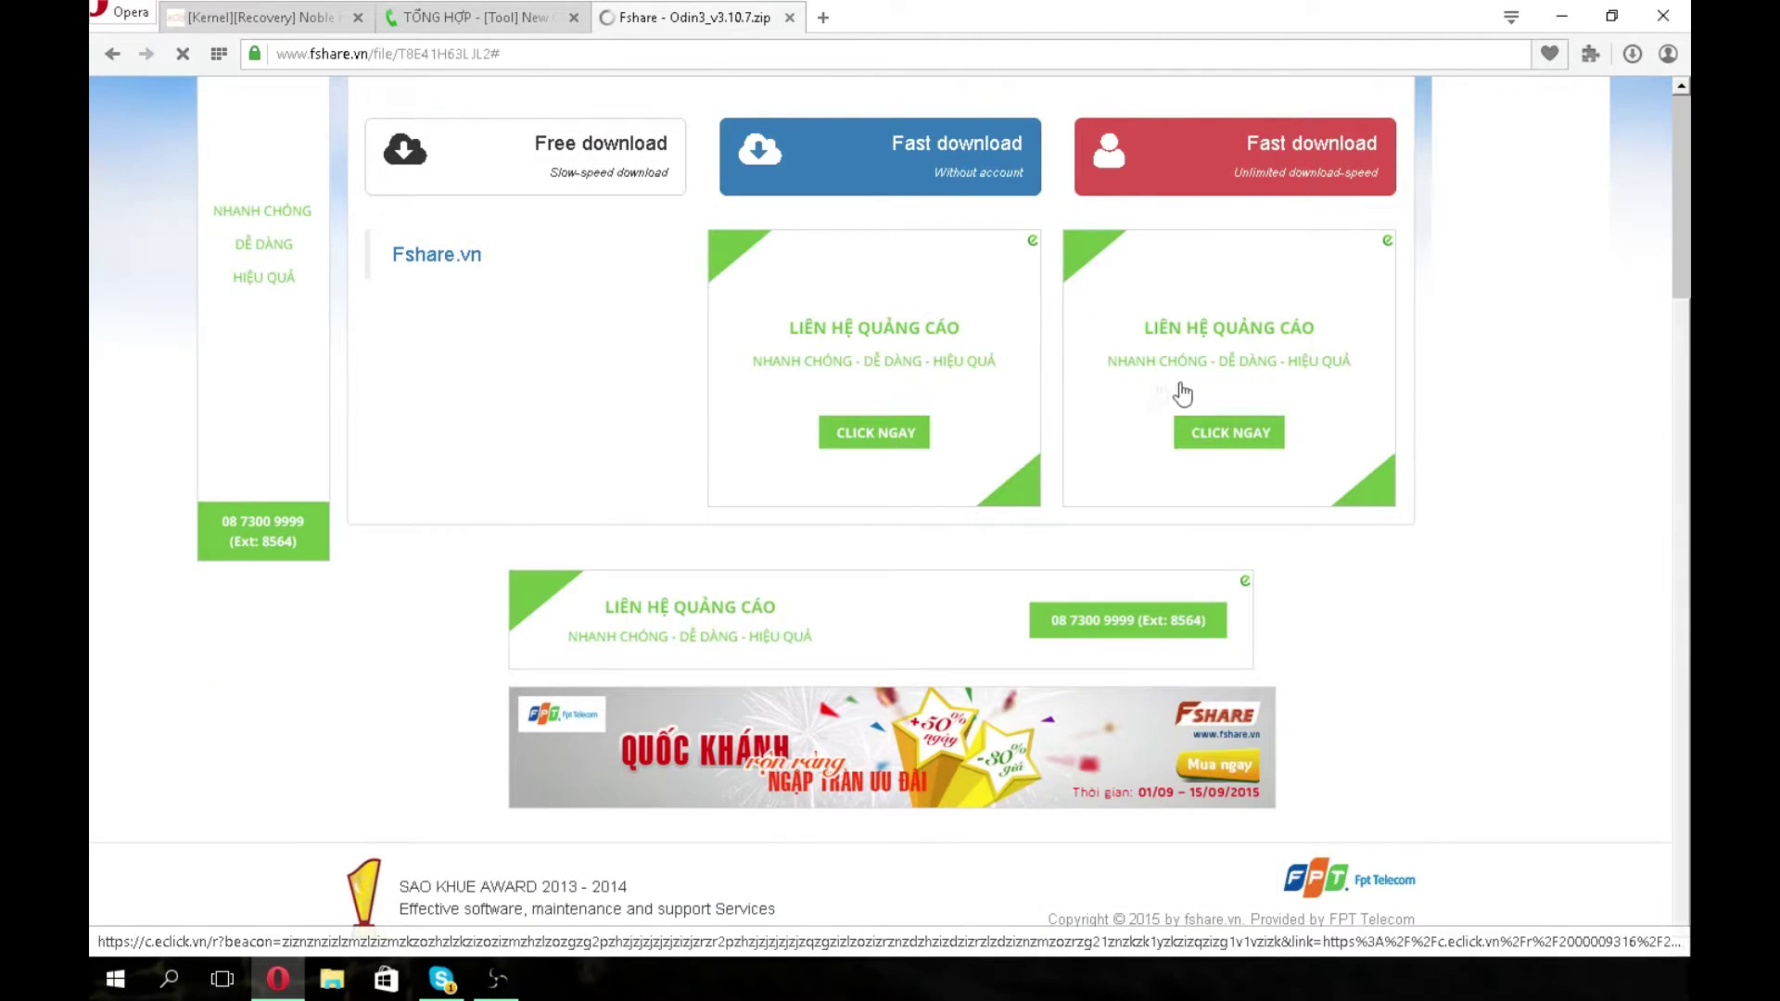
{"action": "scroll", "coordinate": [1152, 389], "scroll_direction": "up", "scroll_amount": 3}
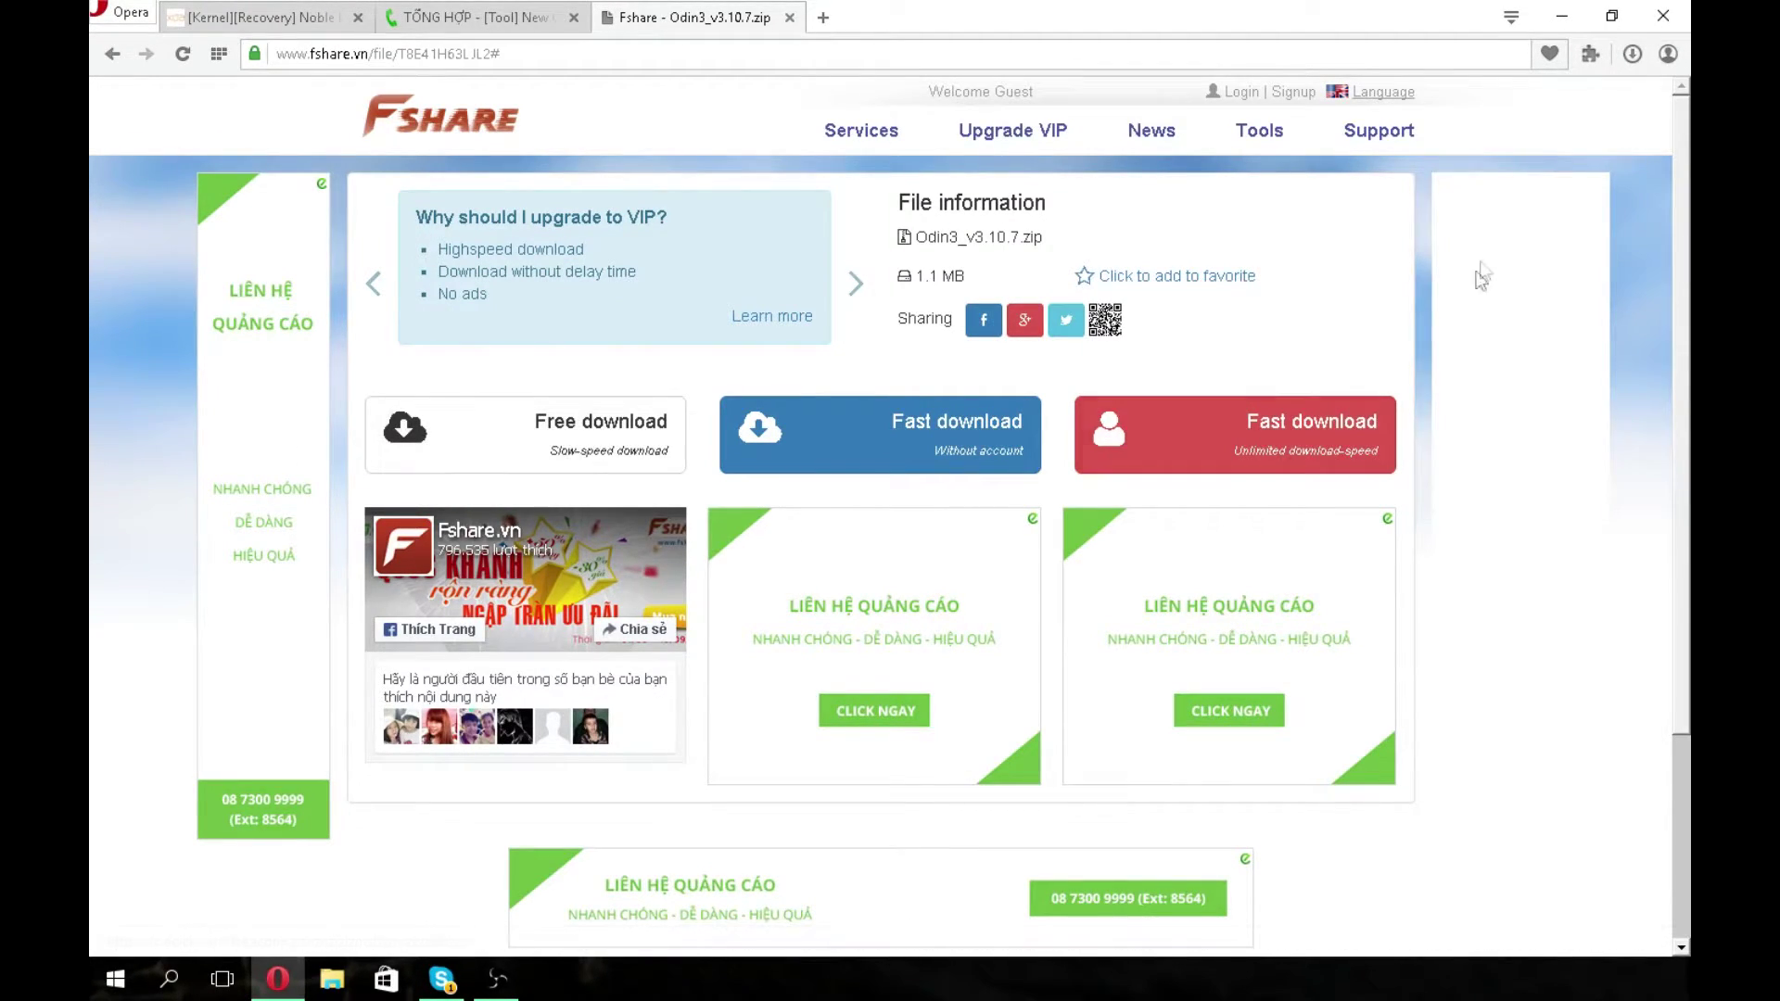
{"action": "left_click", "coordinate": [791, 18]}
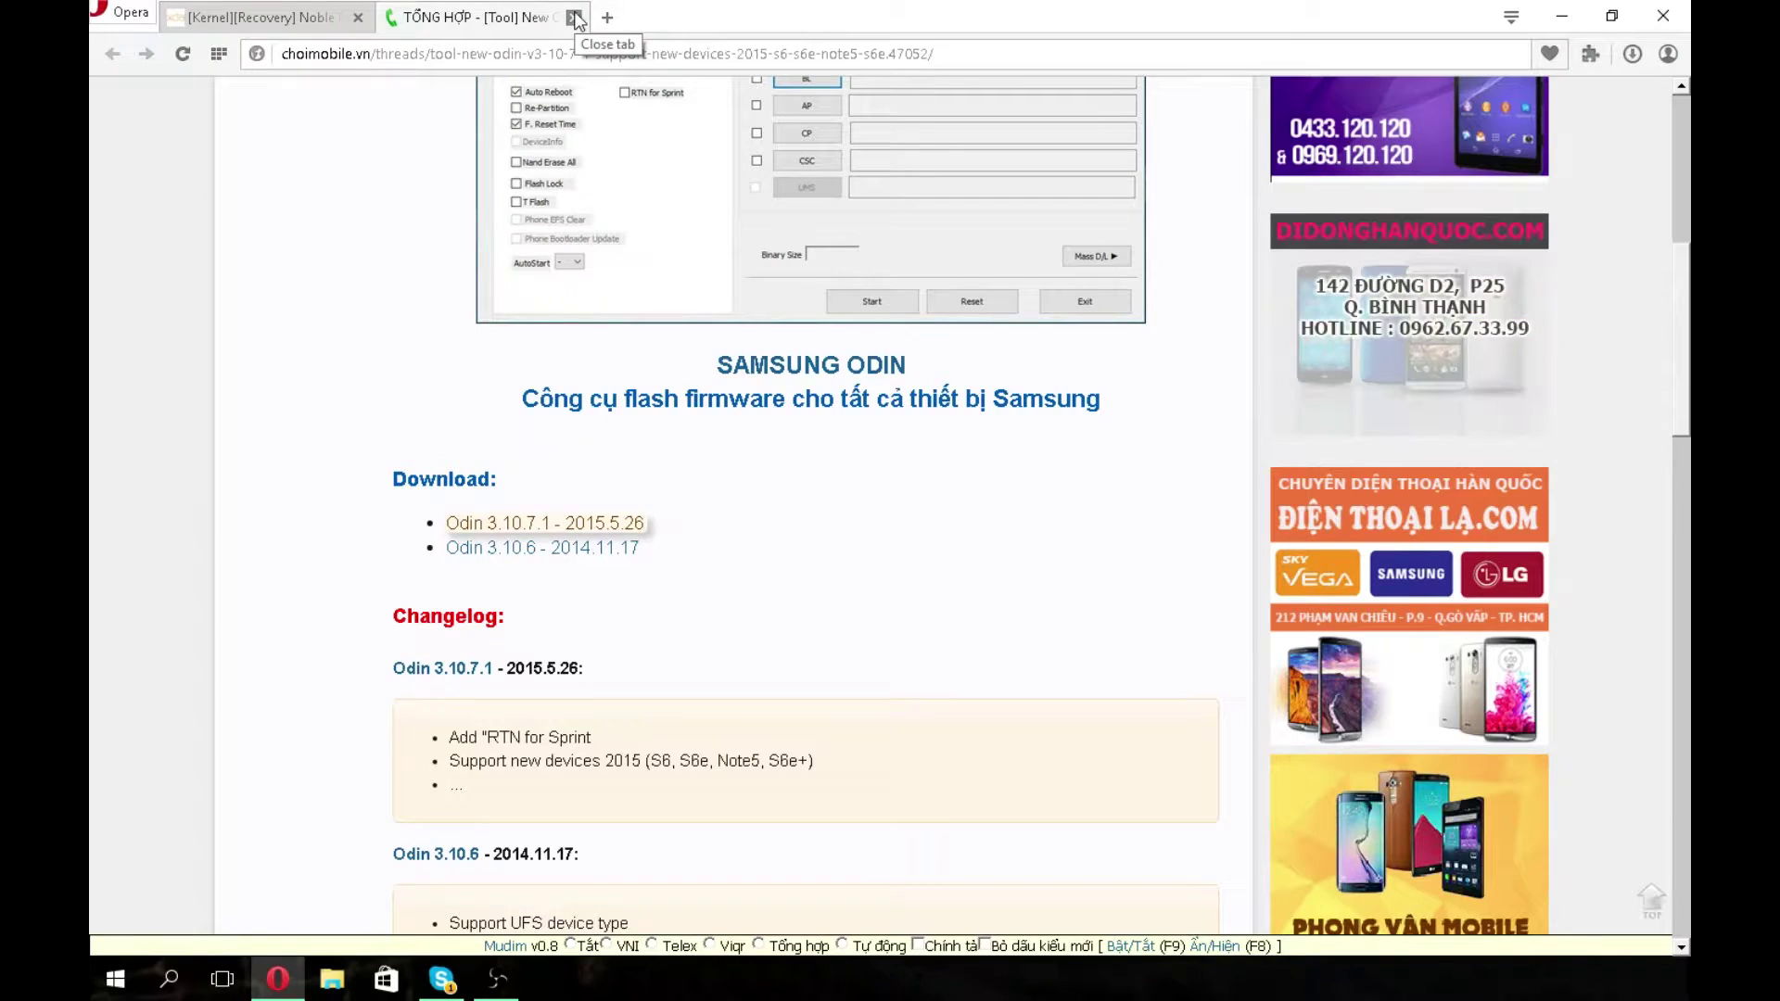
{"action": "left_click", "coordinate": [575, 17]}
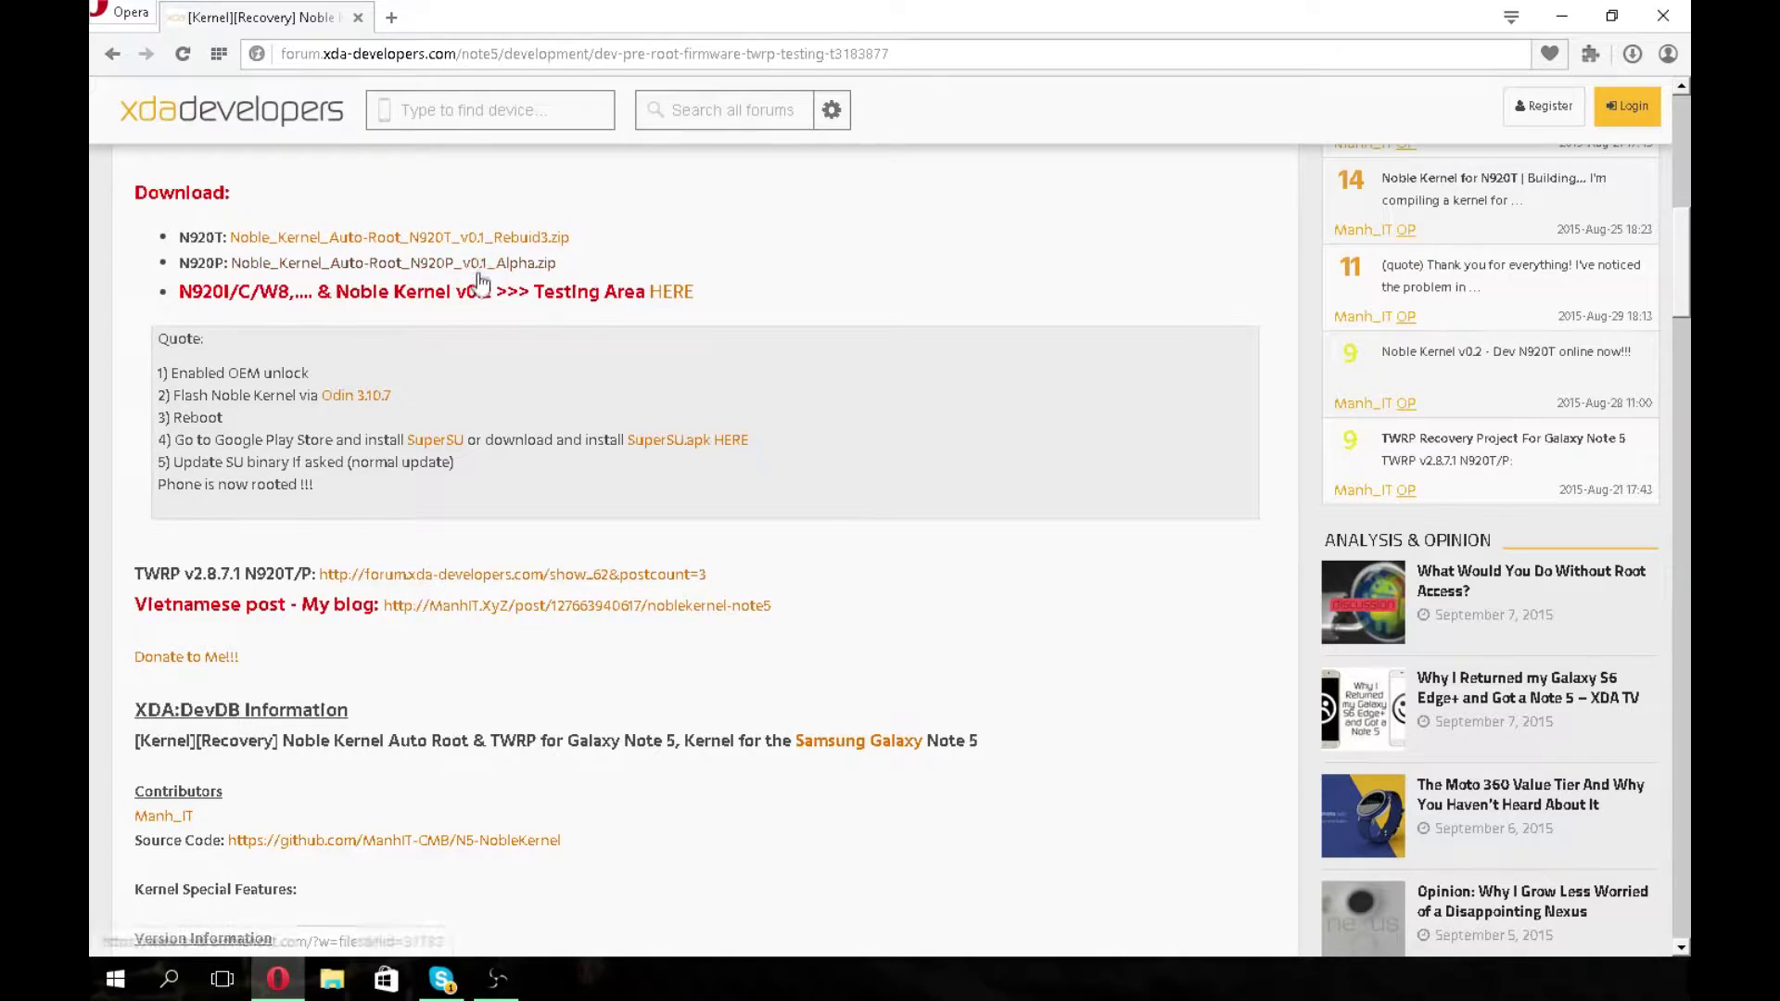
Open Noble_Kernel_Auto-Root_N920P_v0.1_Alpha.zip on AndroidFileHost, then return to the forum thread
{"action": "left_click", "coordinate": [530, 265]}
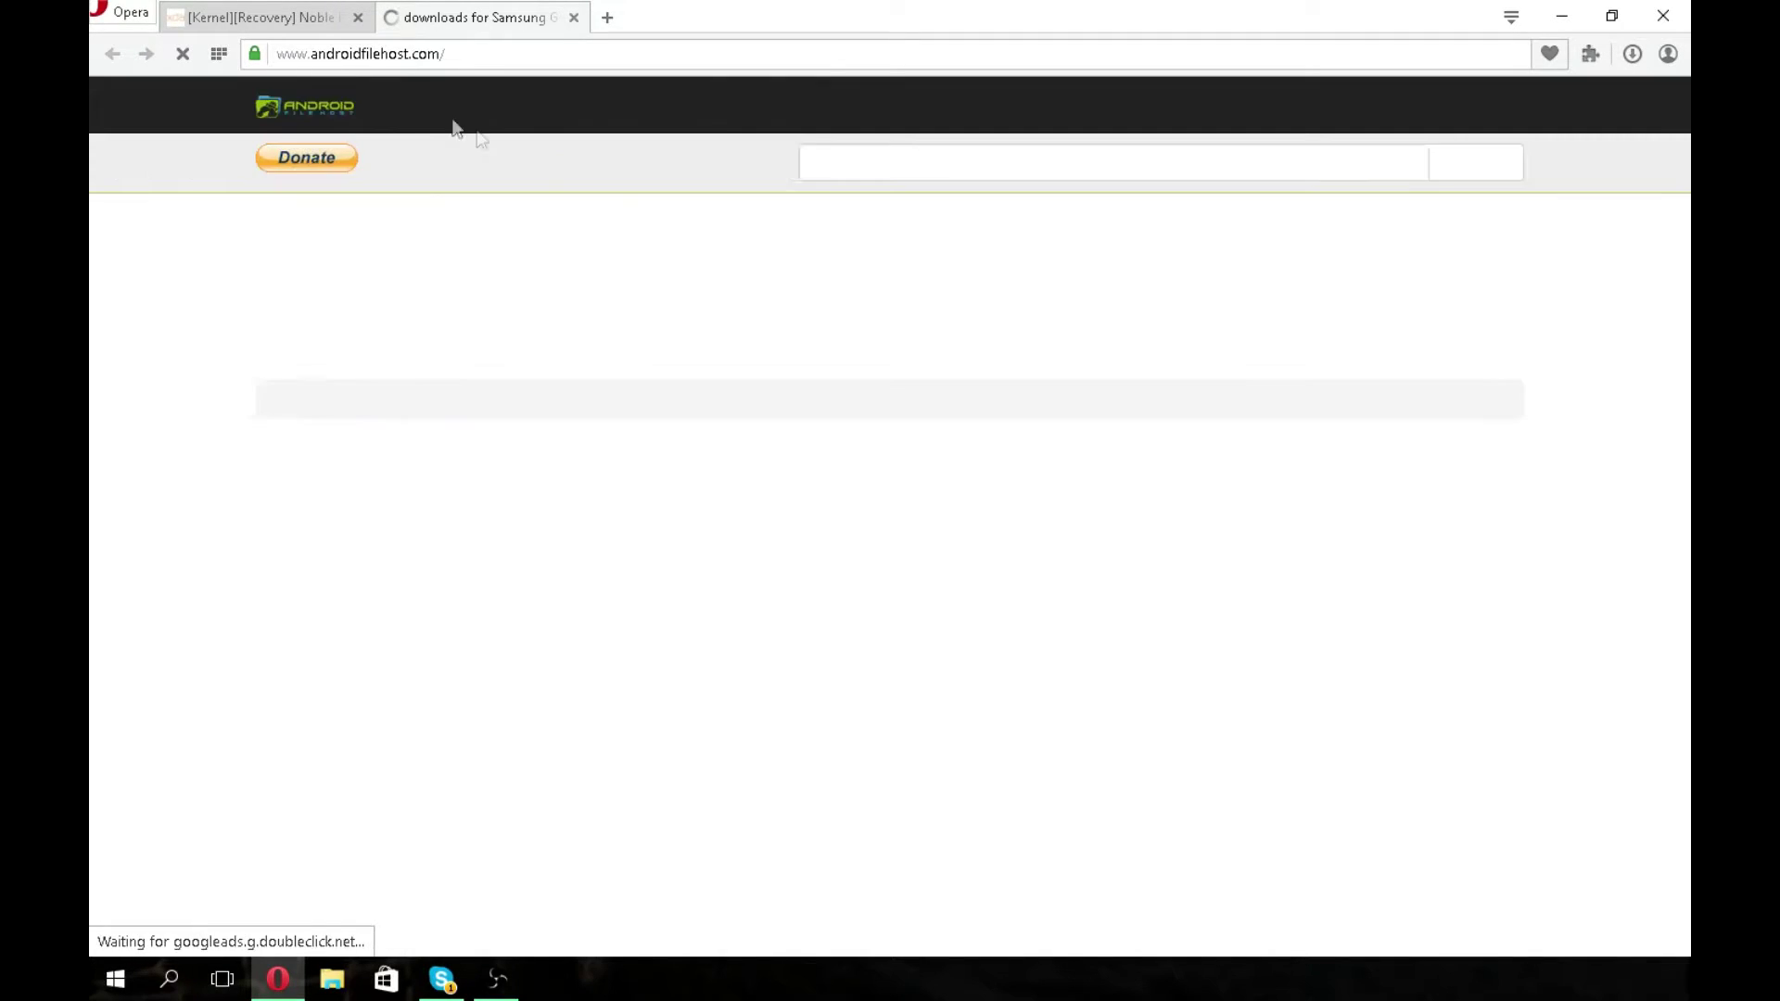
{"action": "left_click", "coordinate": [272, 28]}
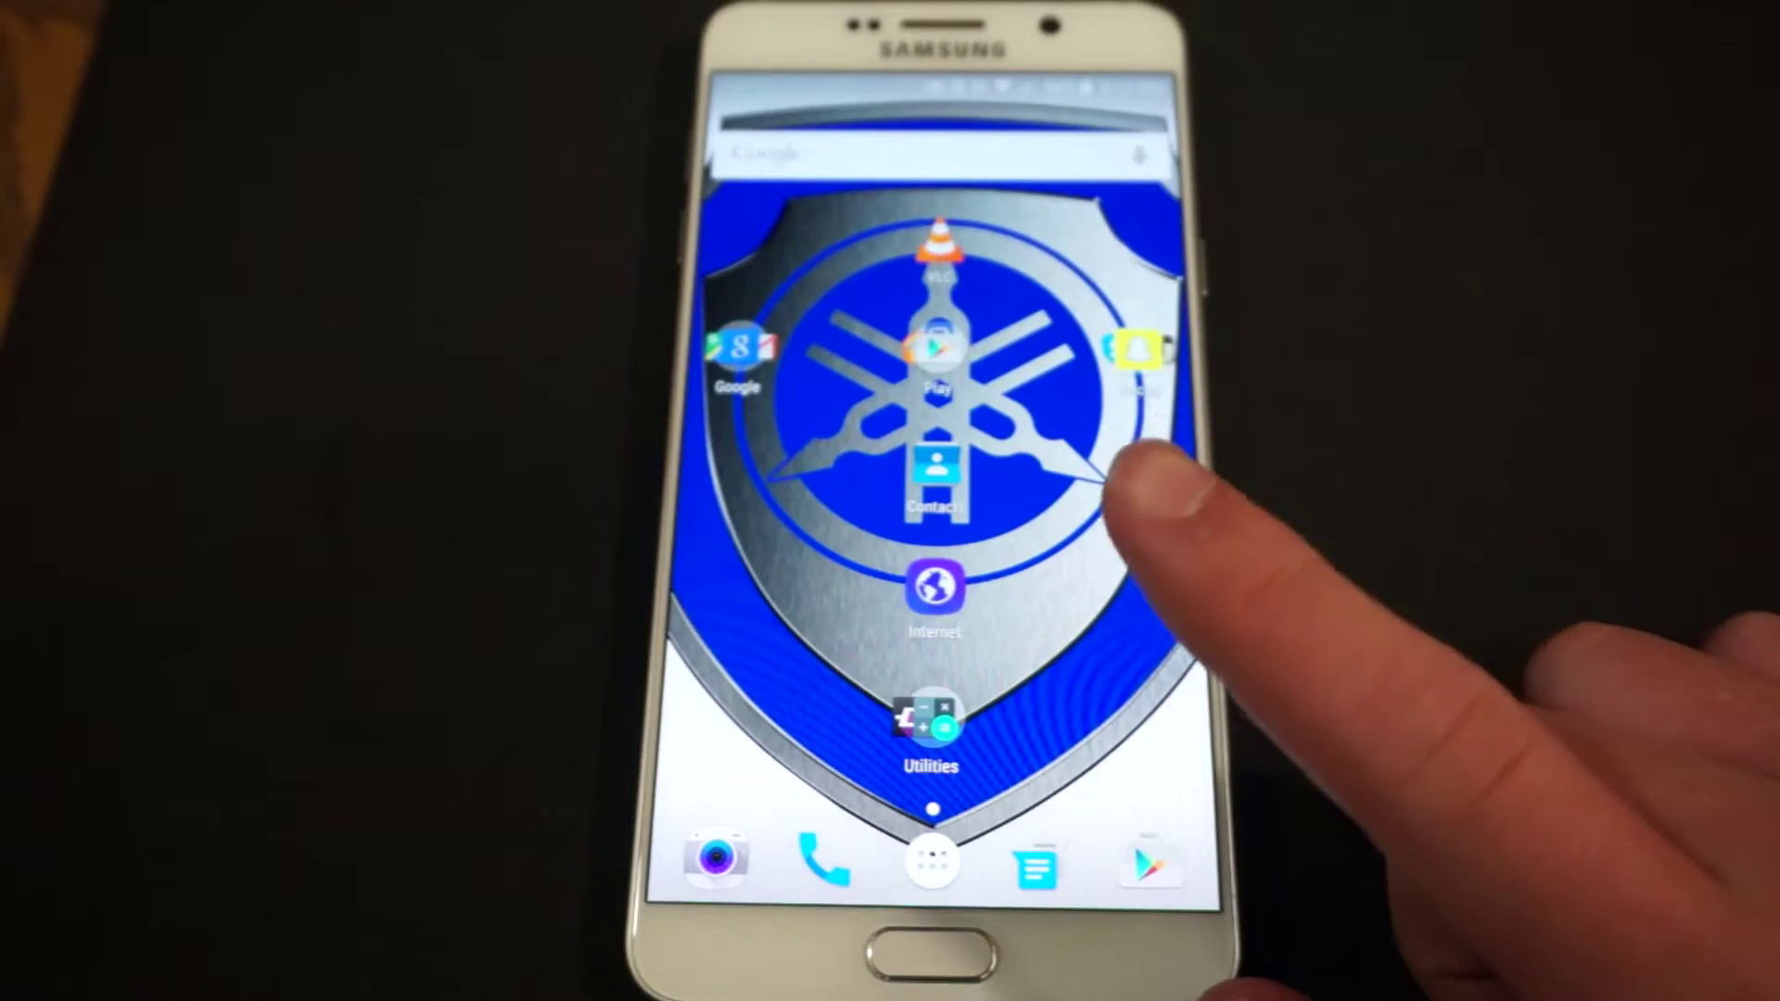
On the phone, go from the app list into Settings and the About device screen
{"action": "left_click", "coordinate": [929, 862]}
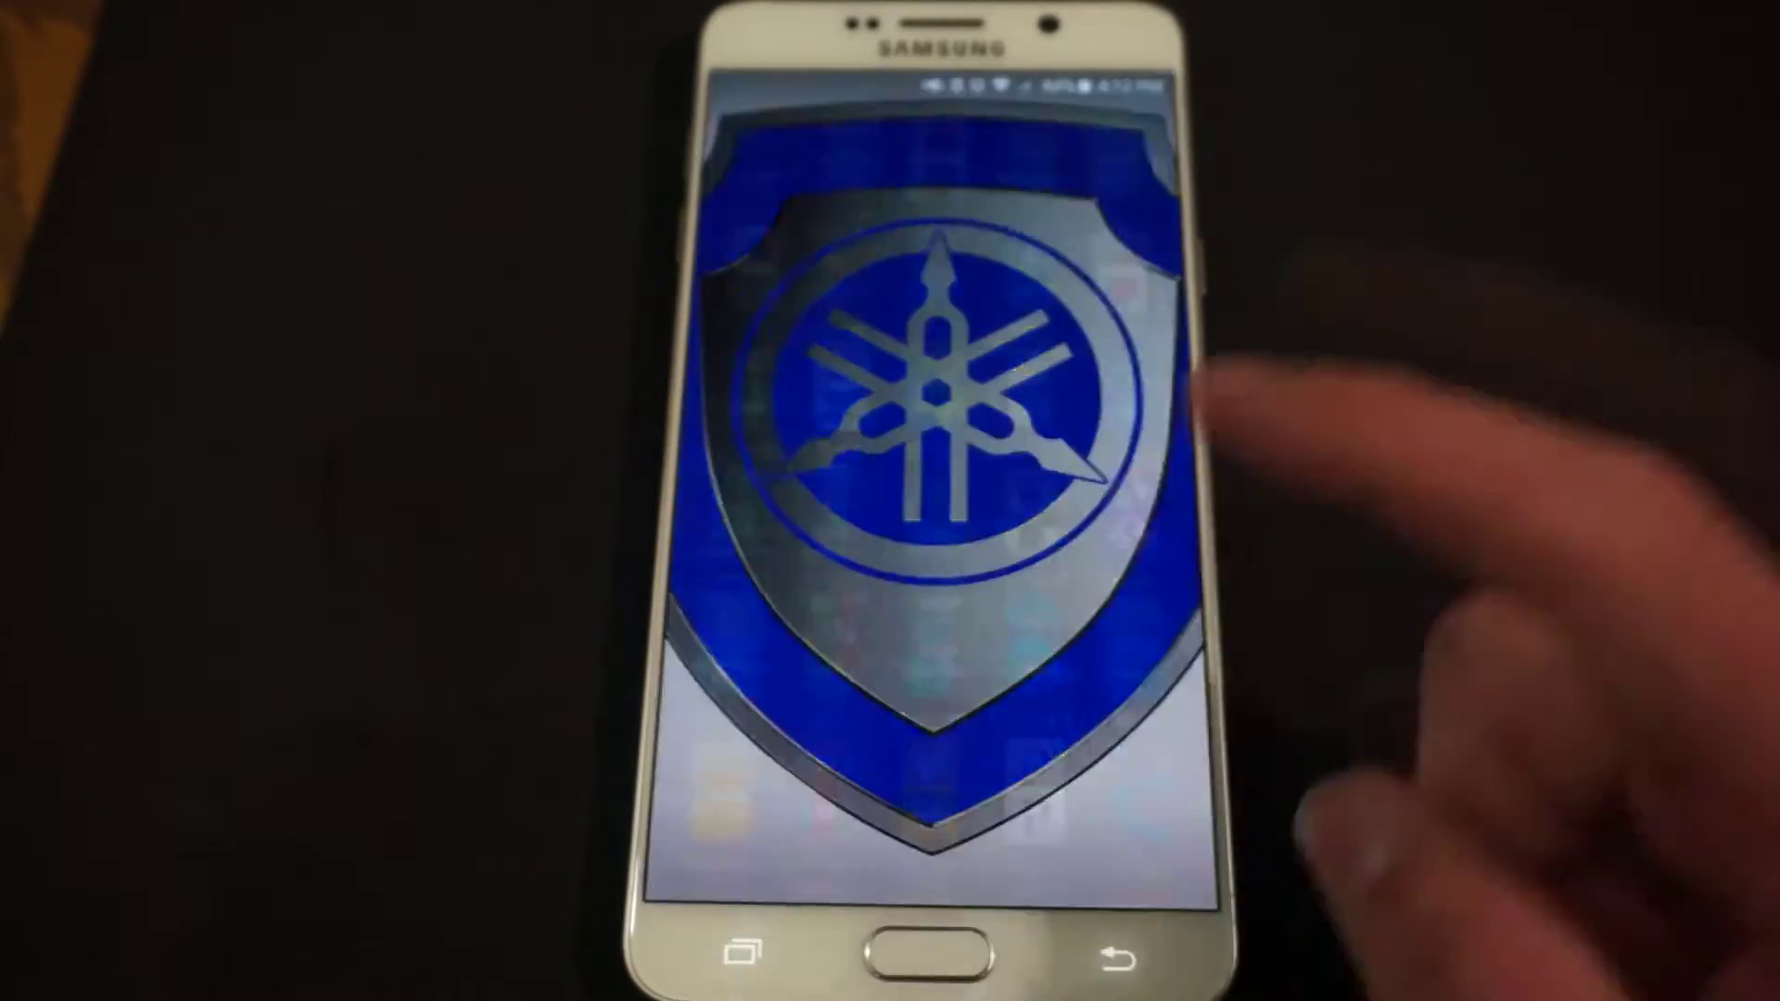
{"action": "scroll", "coordinate": [983, 783], "scroll_direction": "down", "scroll_amount": 5}
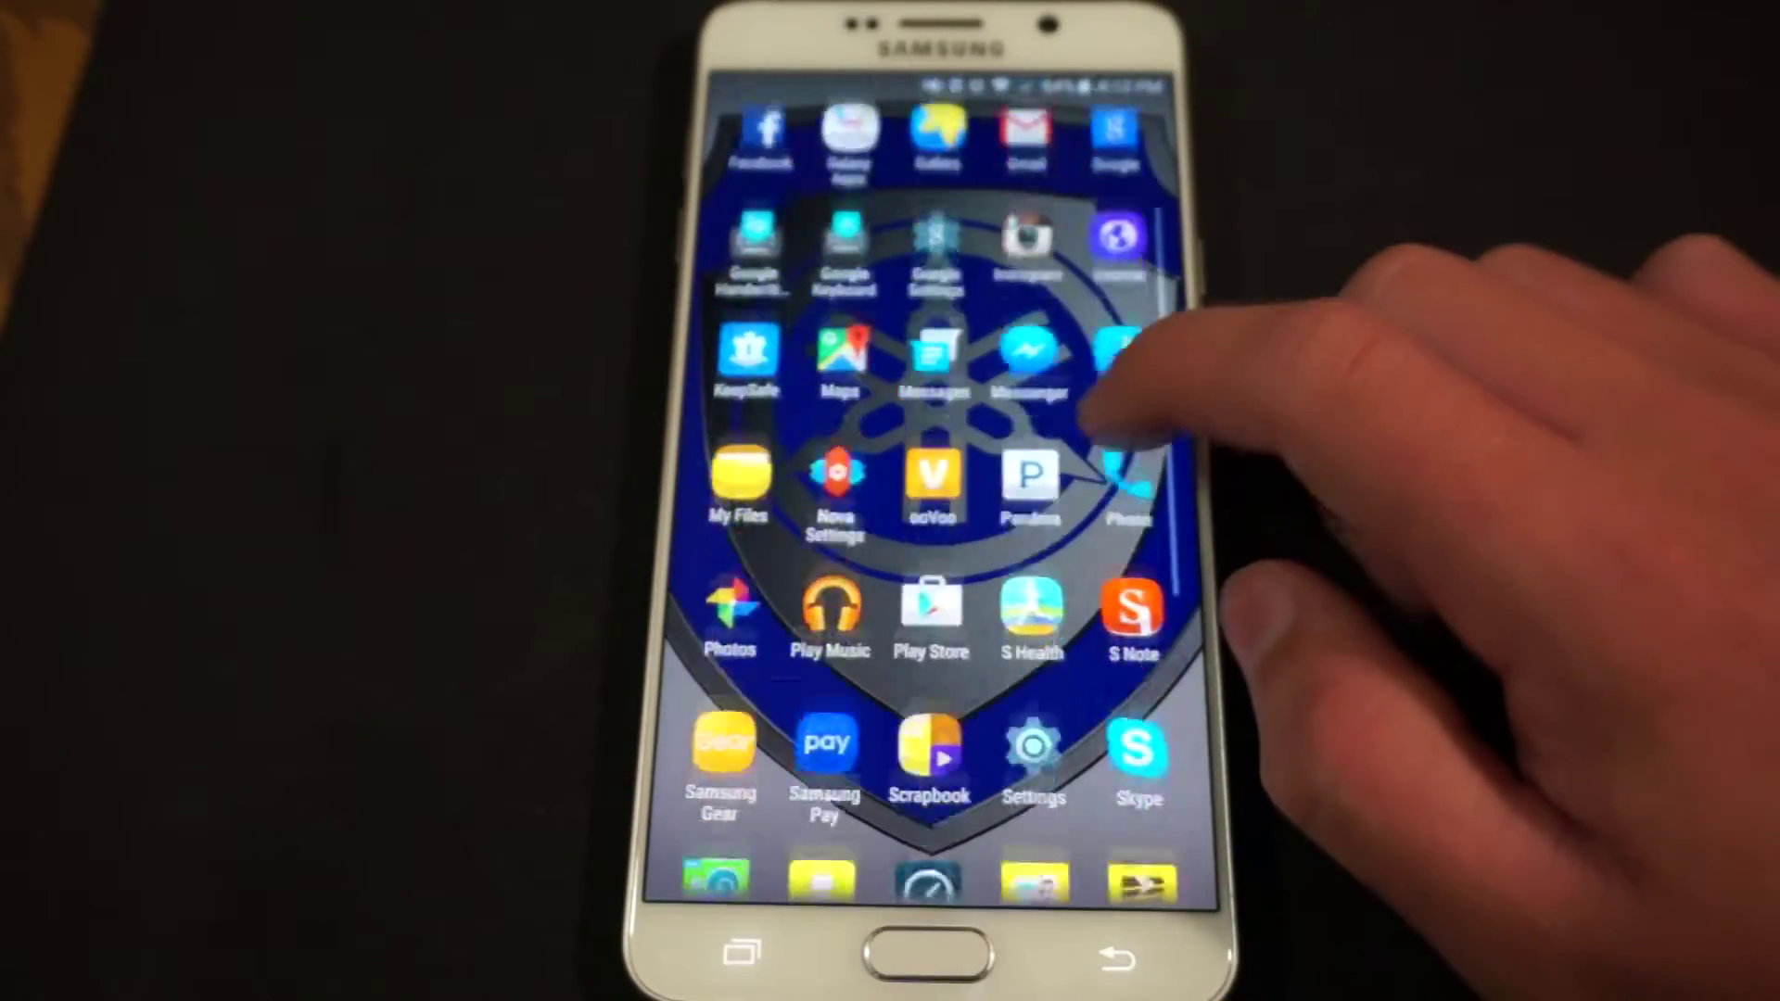
{"action": "left_click", "coordinate": [1024, 579]}
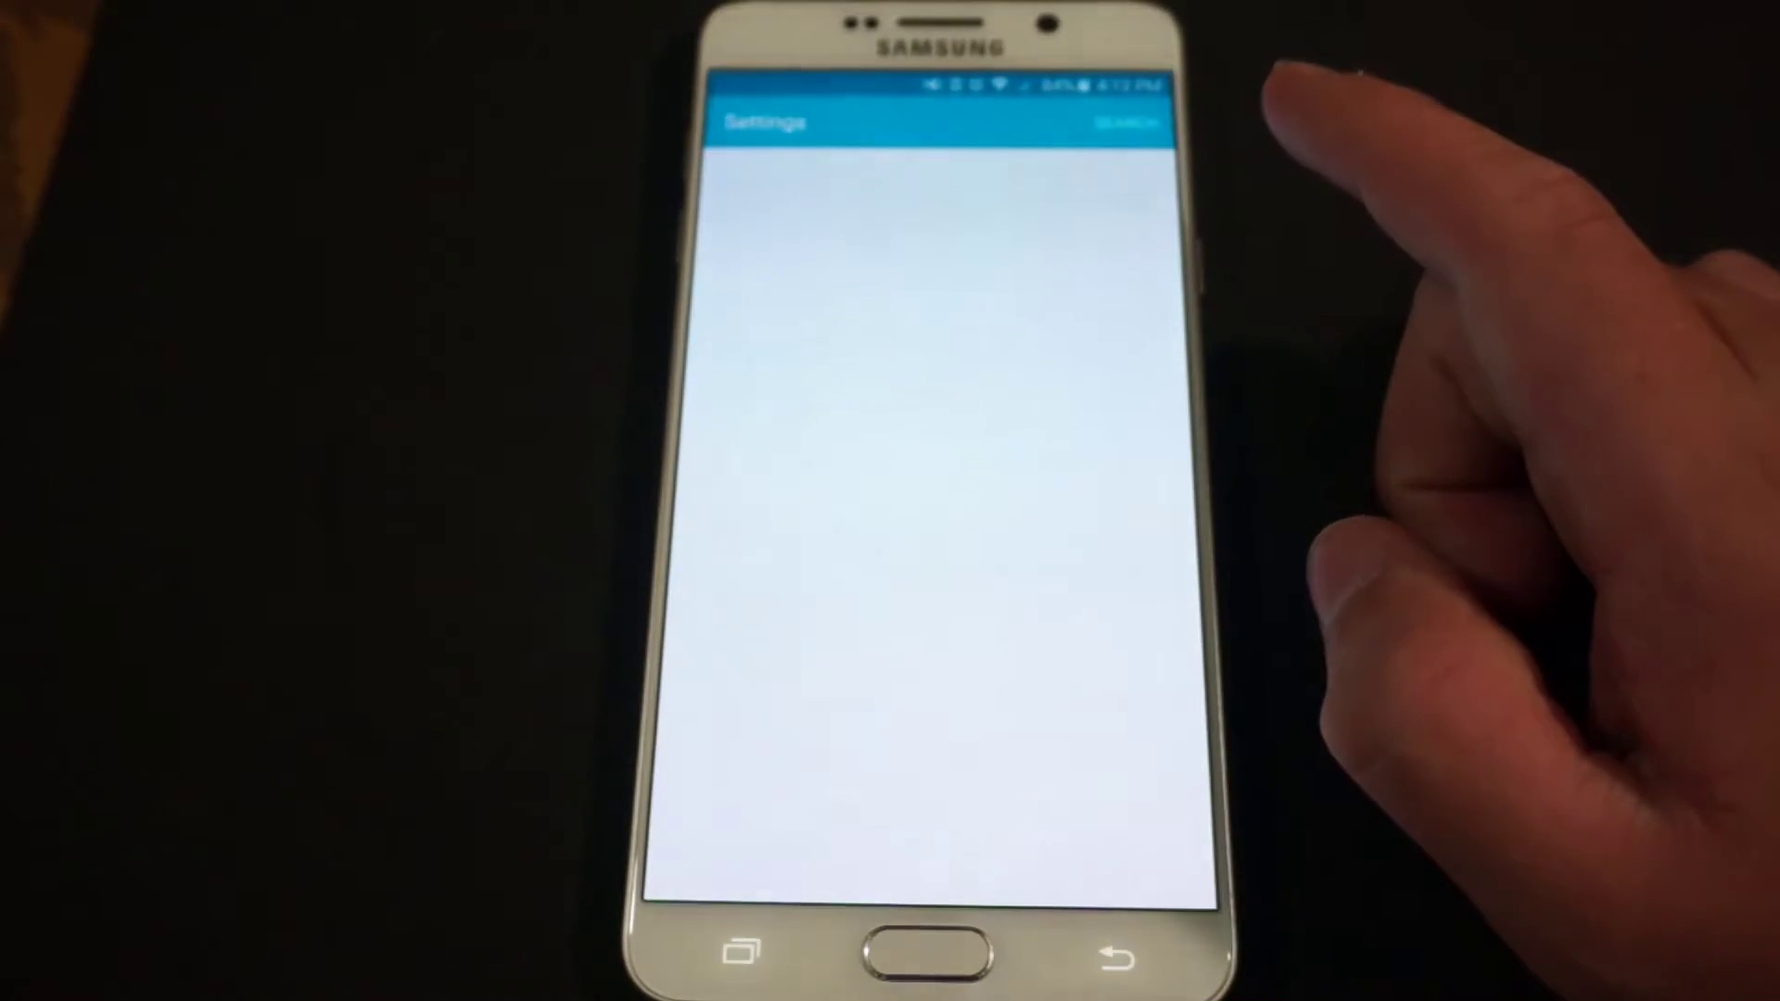
{"action": "scroll", "coordinate": [983, 751], "scroll_direction": "down", "scroll_amount": 15}
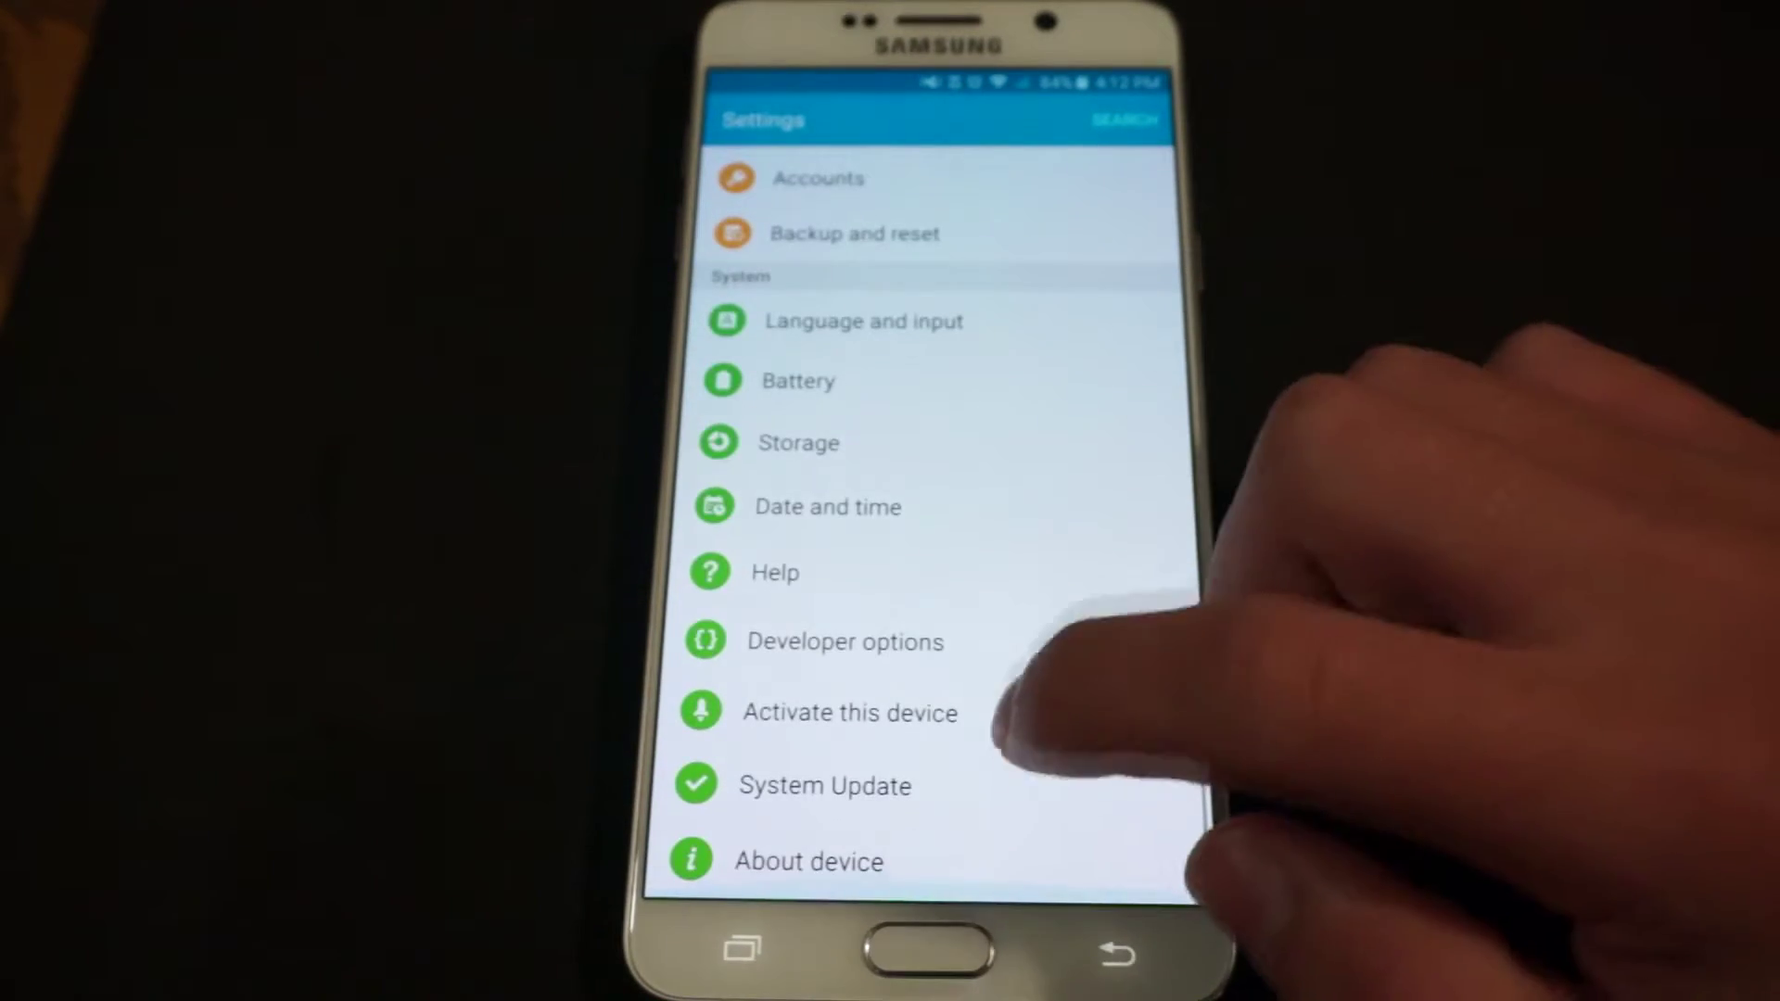
{"action": "left_click", "coordinate": [955, 861]}
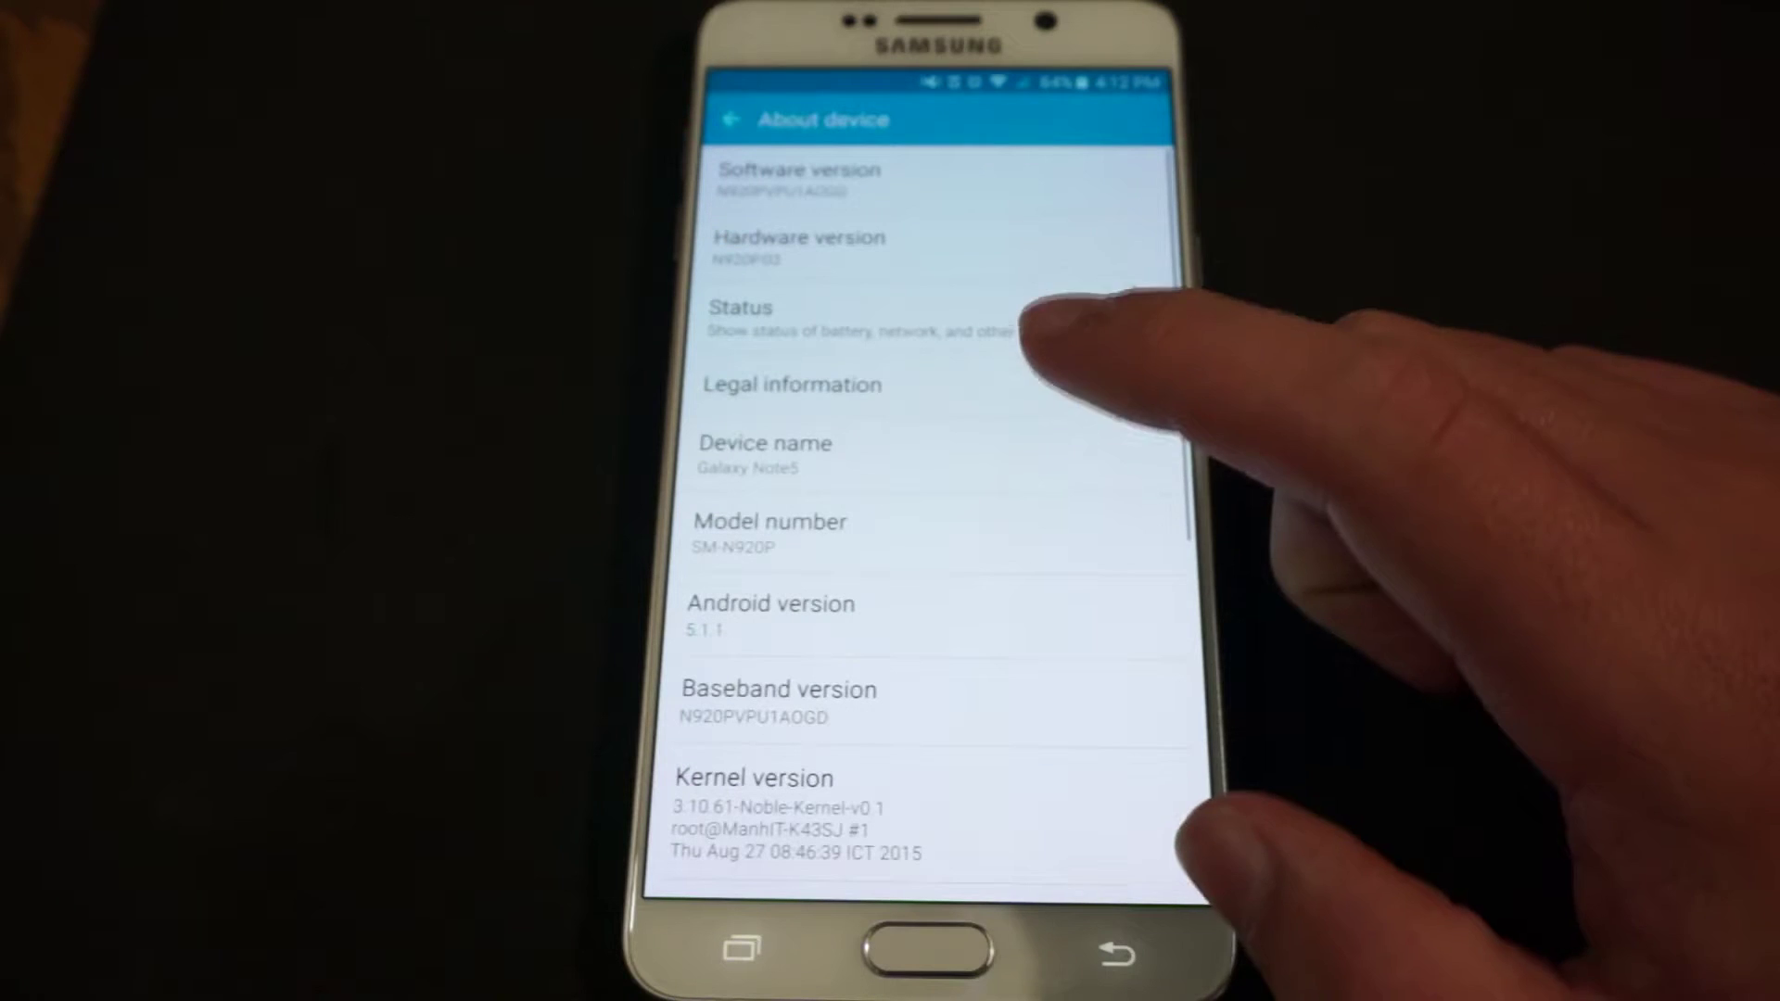
Confirm the kernel version reads Noble-Kernel-v0.1, then go back to Developer options
{"action": "left_click", "coordinate": [968, 690]}
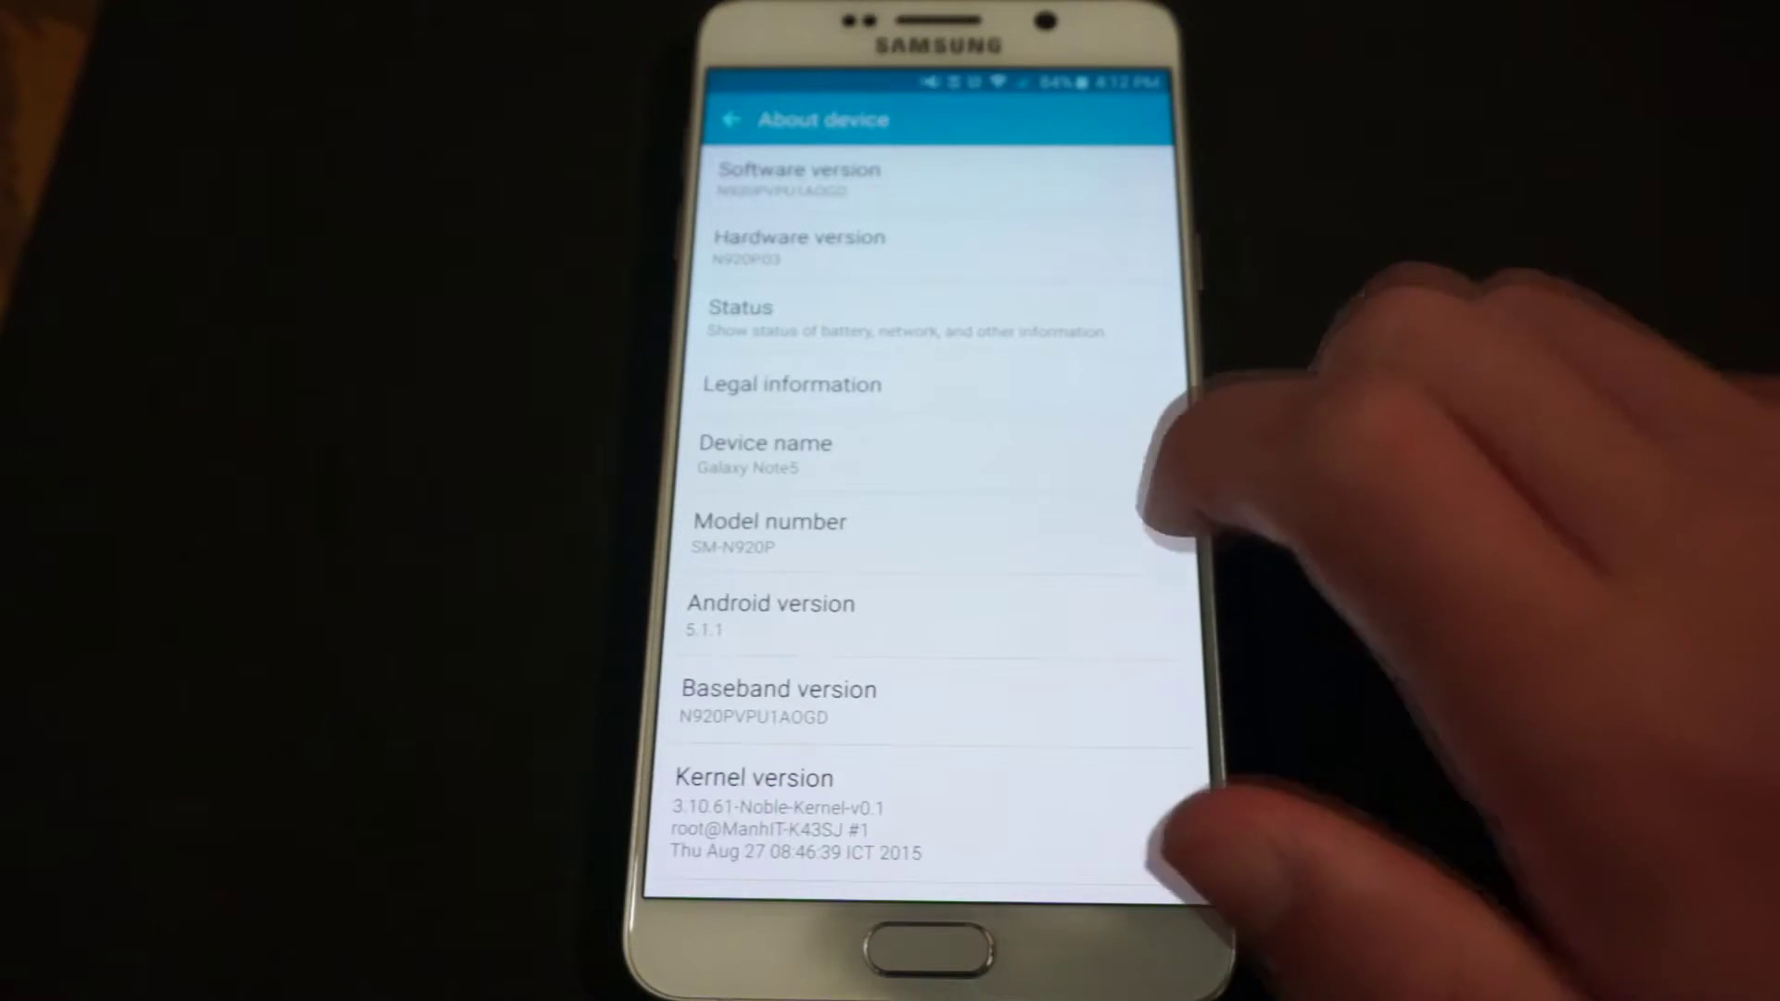
{"action": "left_click", "coordinate": [731, 119]}
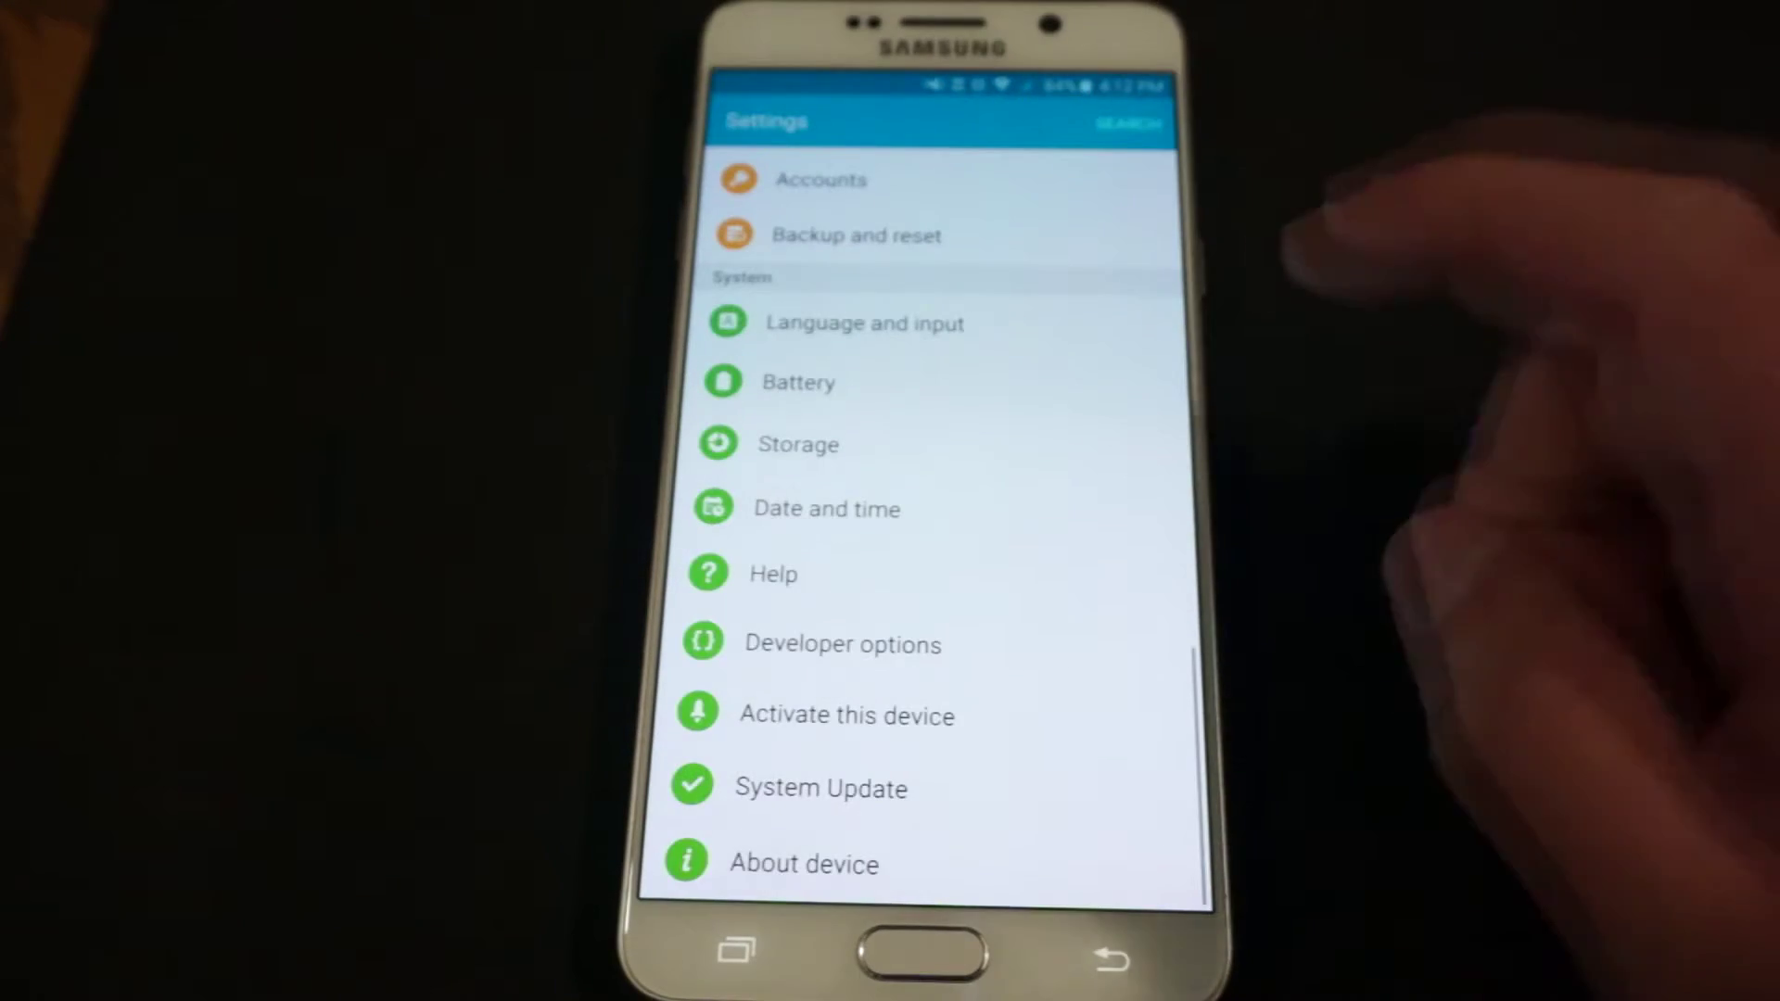
{"action": "left_click", "coordinate": [862, 643]}
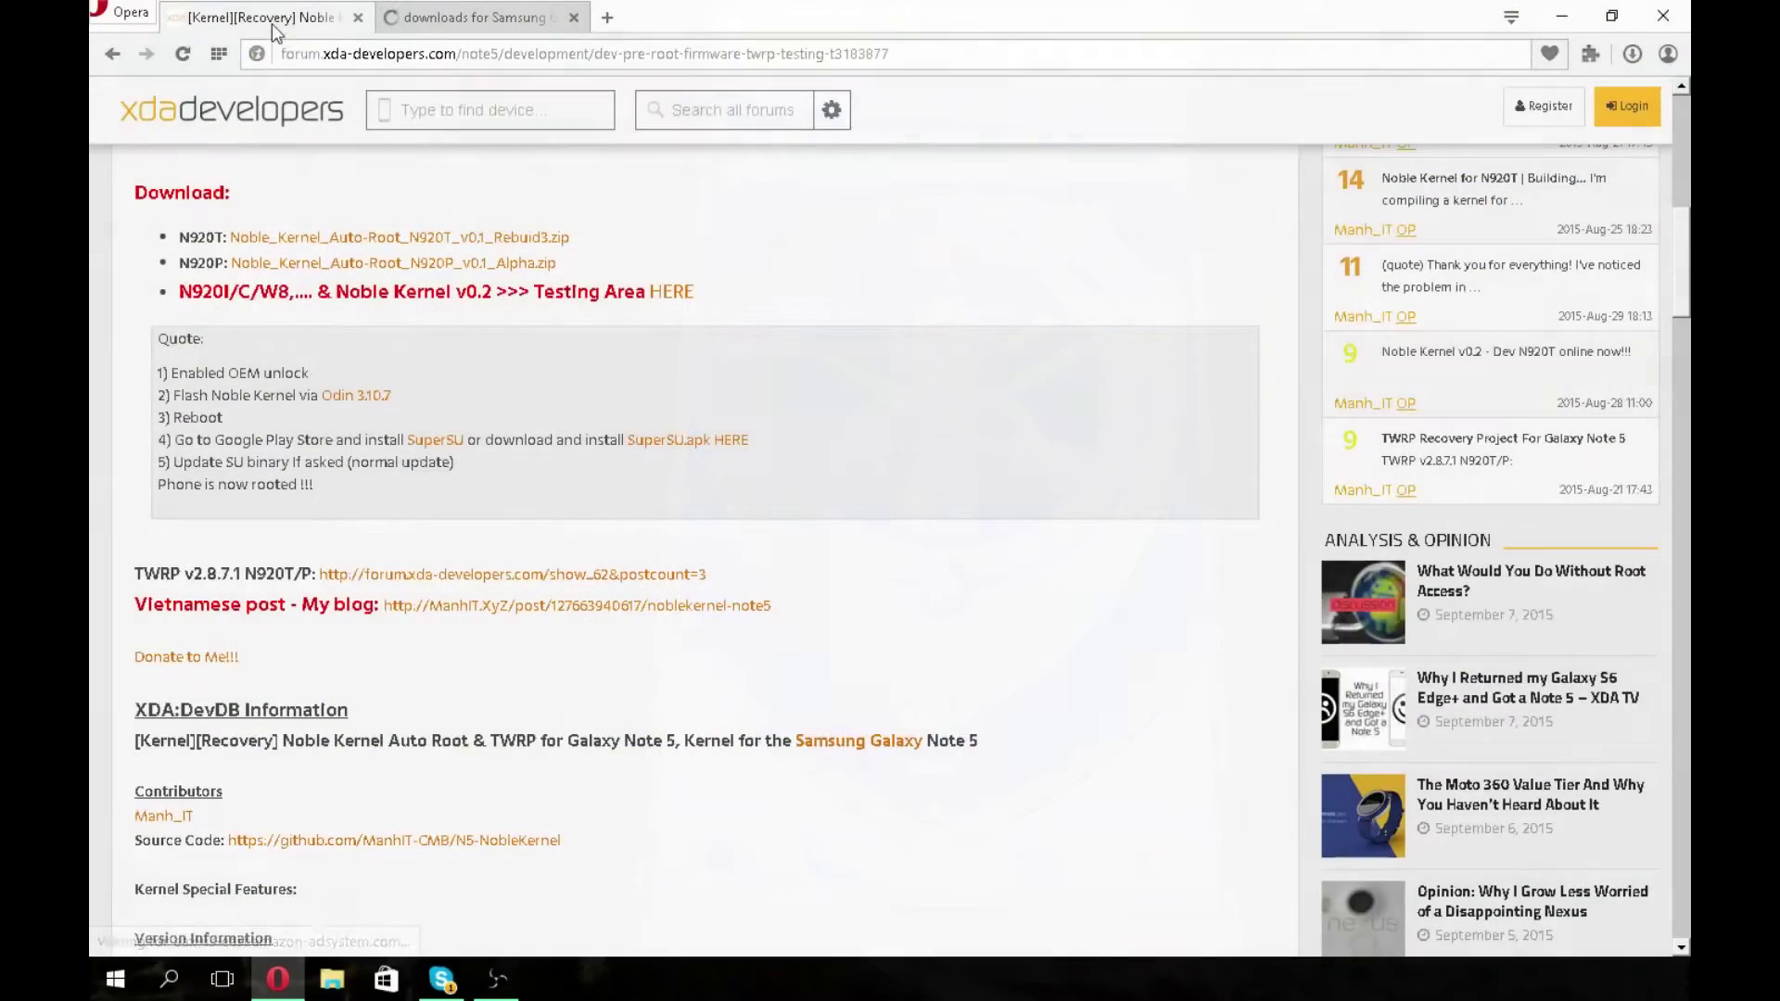
On AndroidFileHost, open the N920P Alpha zip download page, close that tab, and minimize Opera
{"action": "key", "text": "ctrl+Tab"}
{"action": "scroll", "coordinate": [778, 530], "scroll_direction": "down", "scroll_amount": 5}
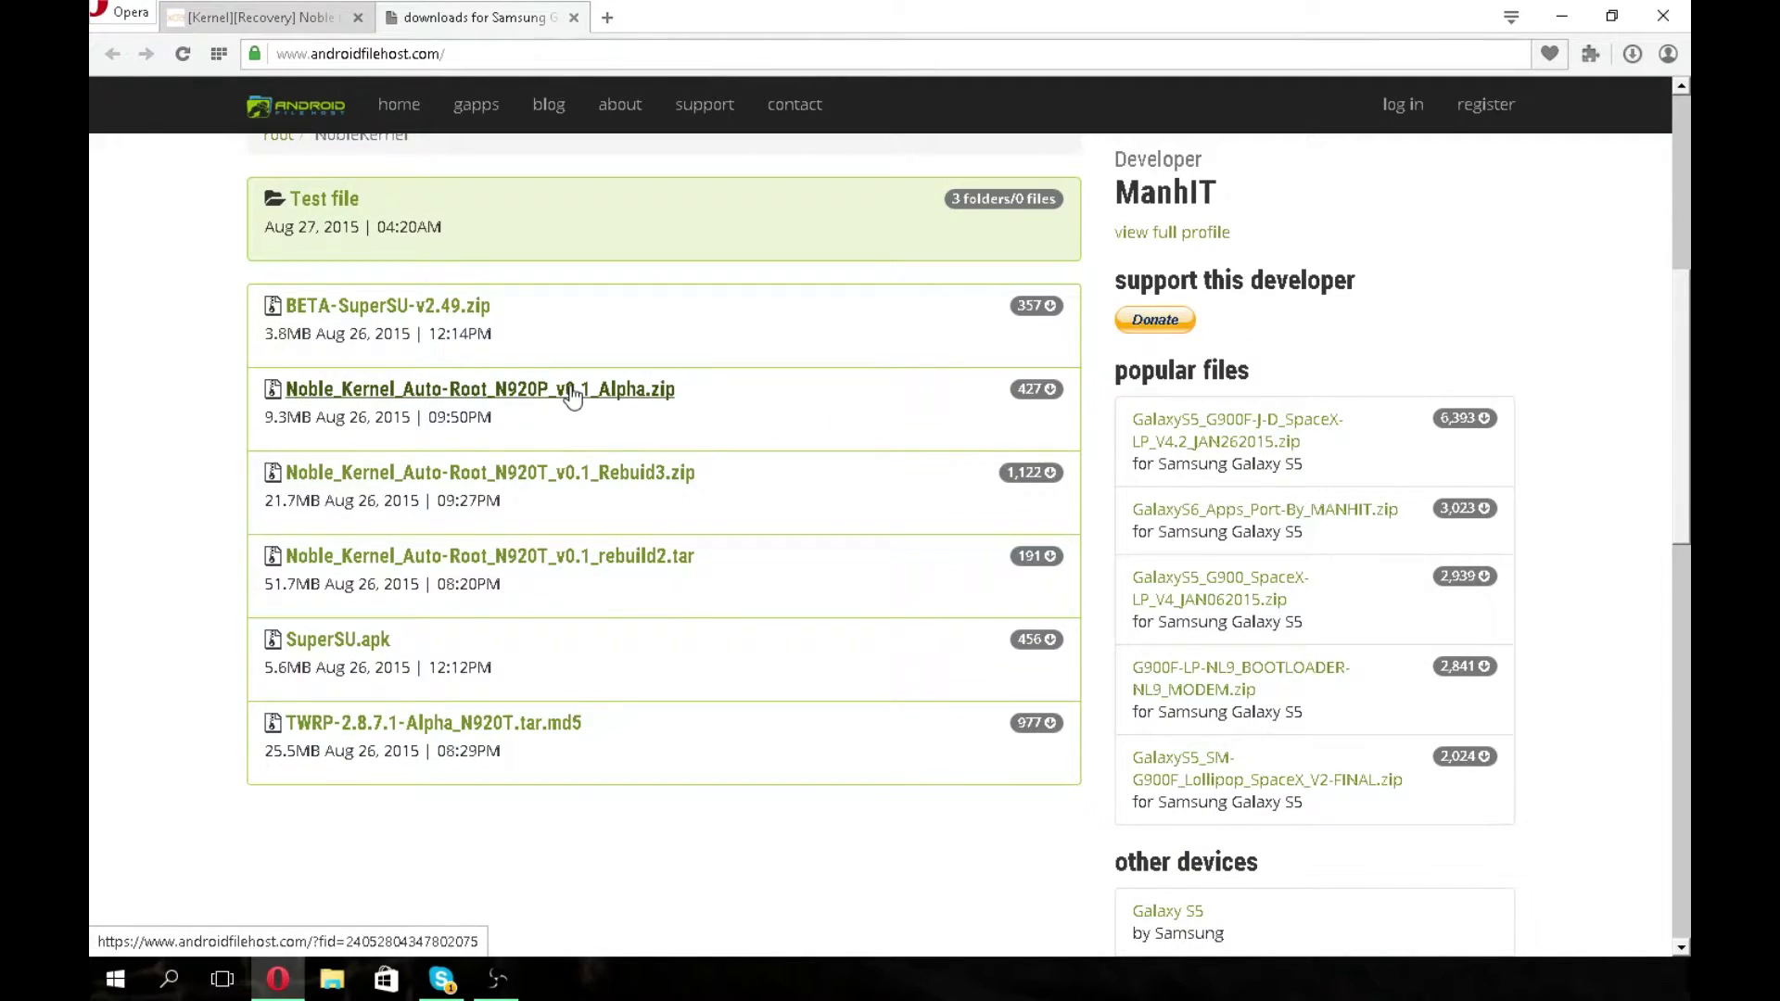
{"action": "left_click", "coordinate": [377, 404]}
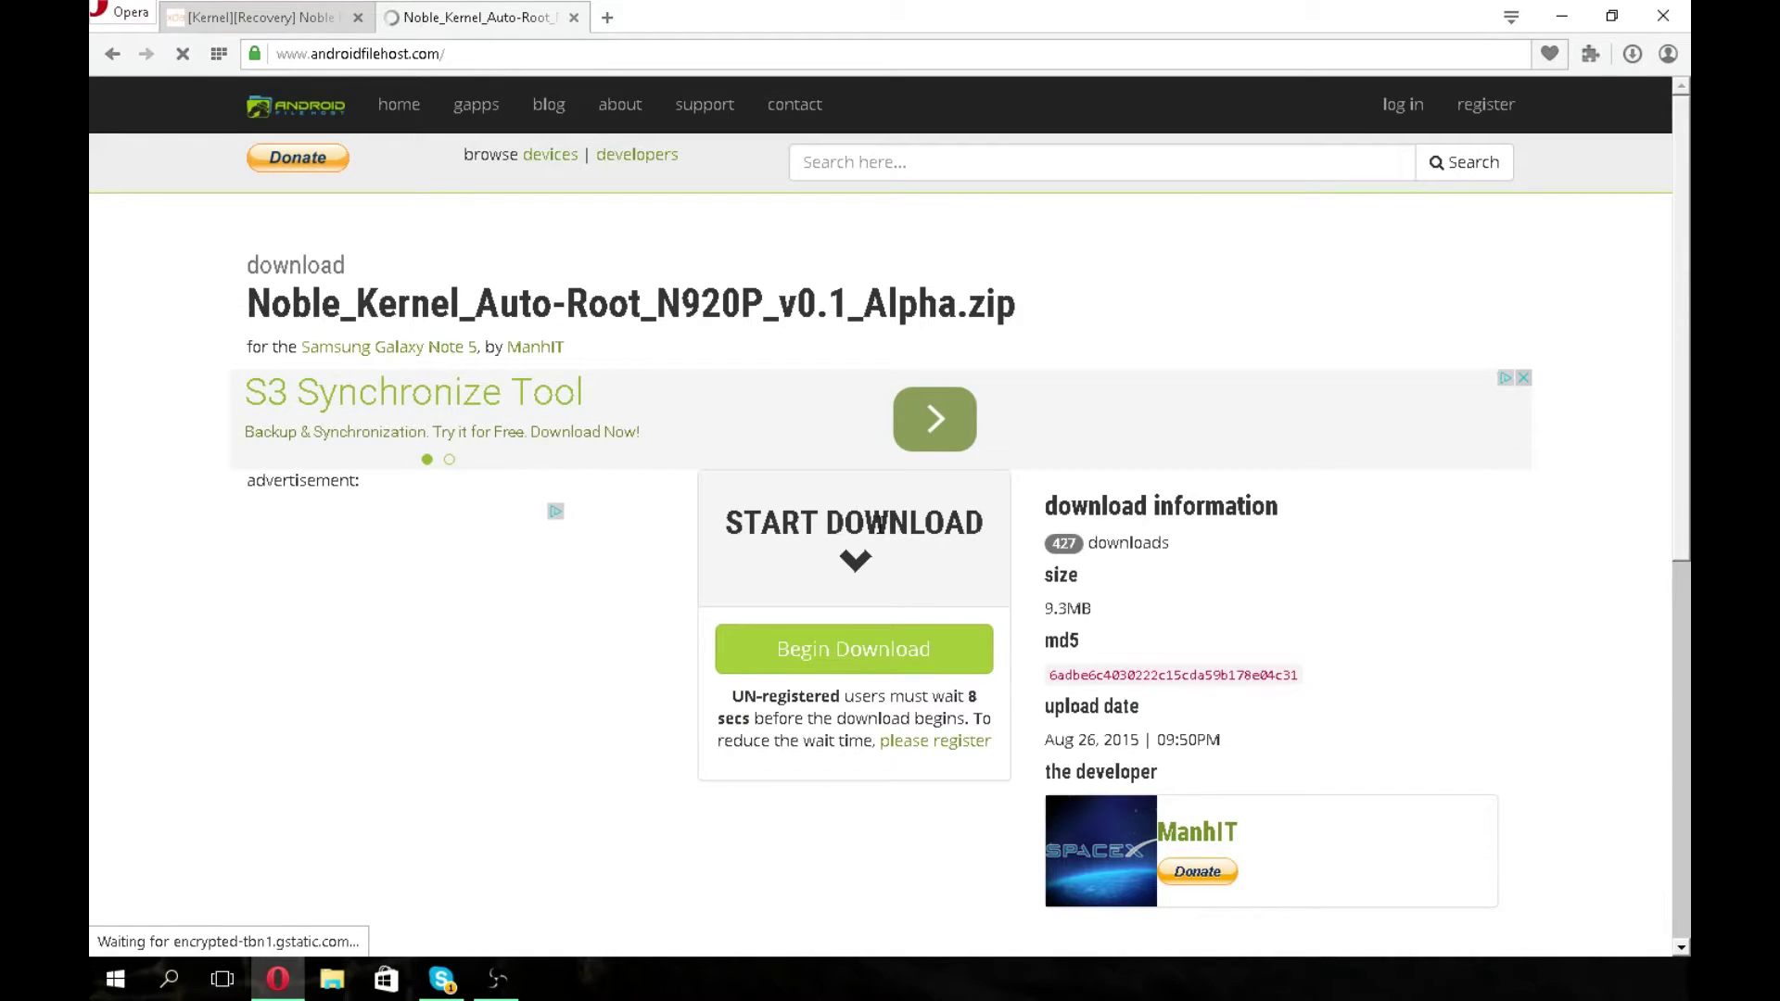
{"action": "left_click", "coordinate": [574, 17]}
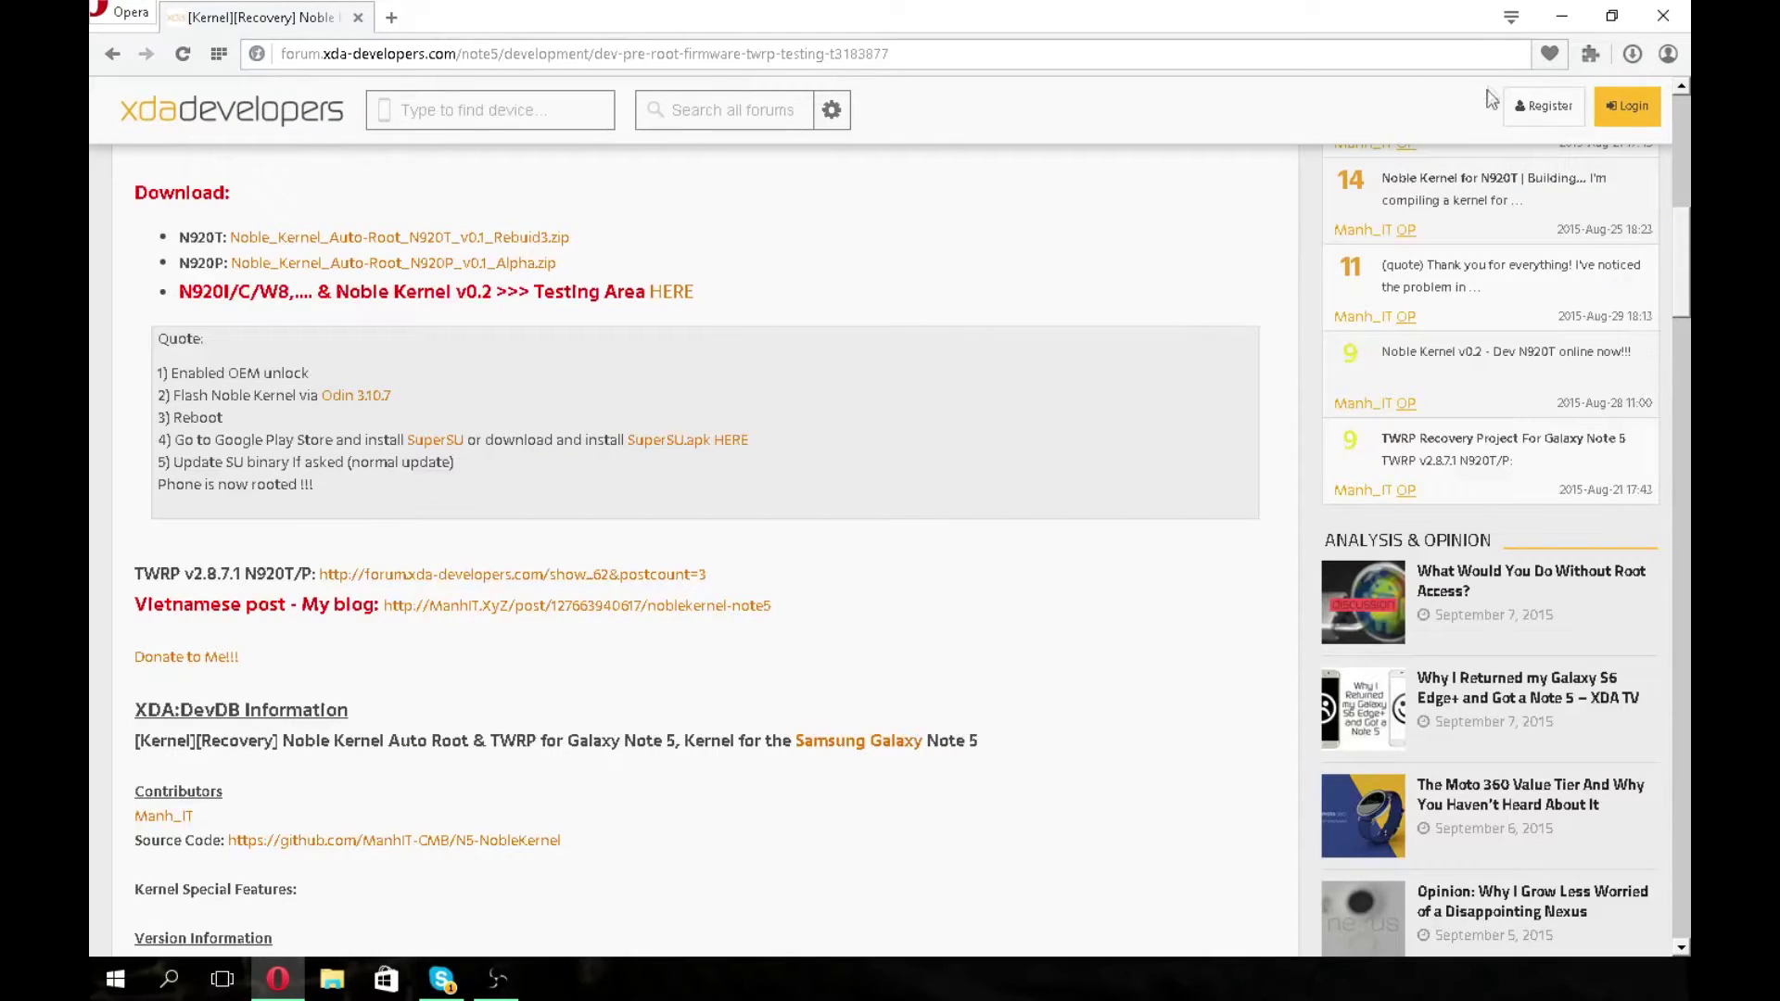
{"action": "left_click", "coordinate": [1561, 15]}
Extract the Odin3 zip with 7-Zip into an Odin3_v3.10.7 folder on the desktop
{"action": "left_click", "coordinate": [762, 424]}
{"action": "right_click", "coordinate": [762, 425]}
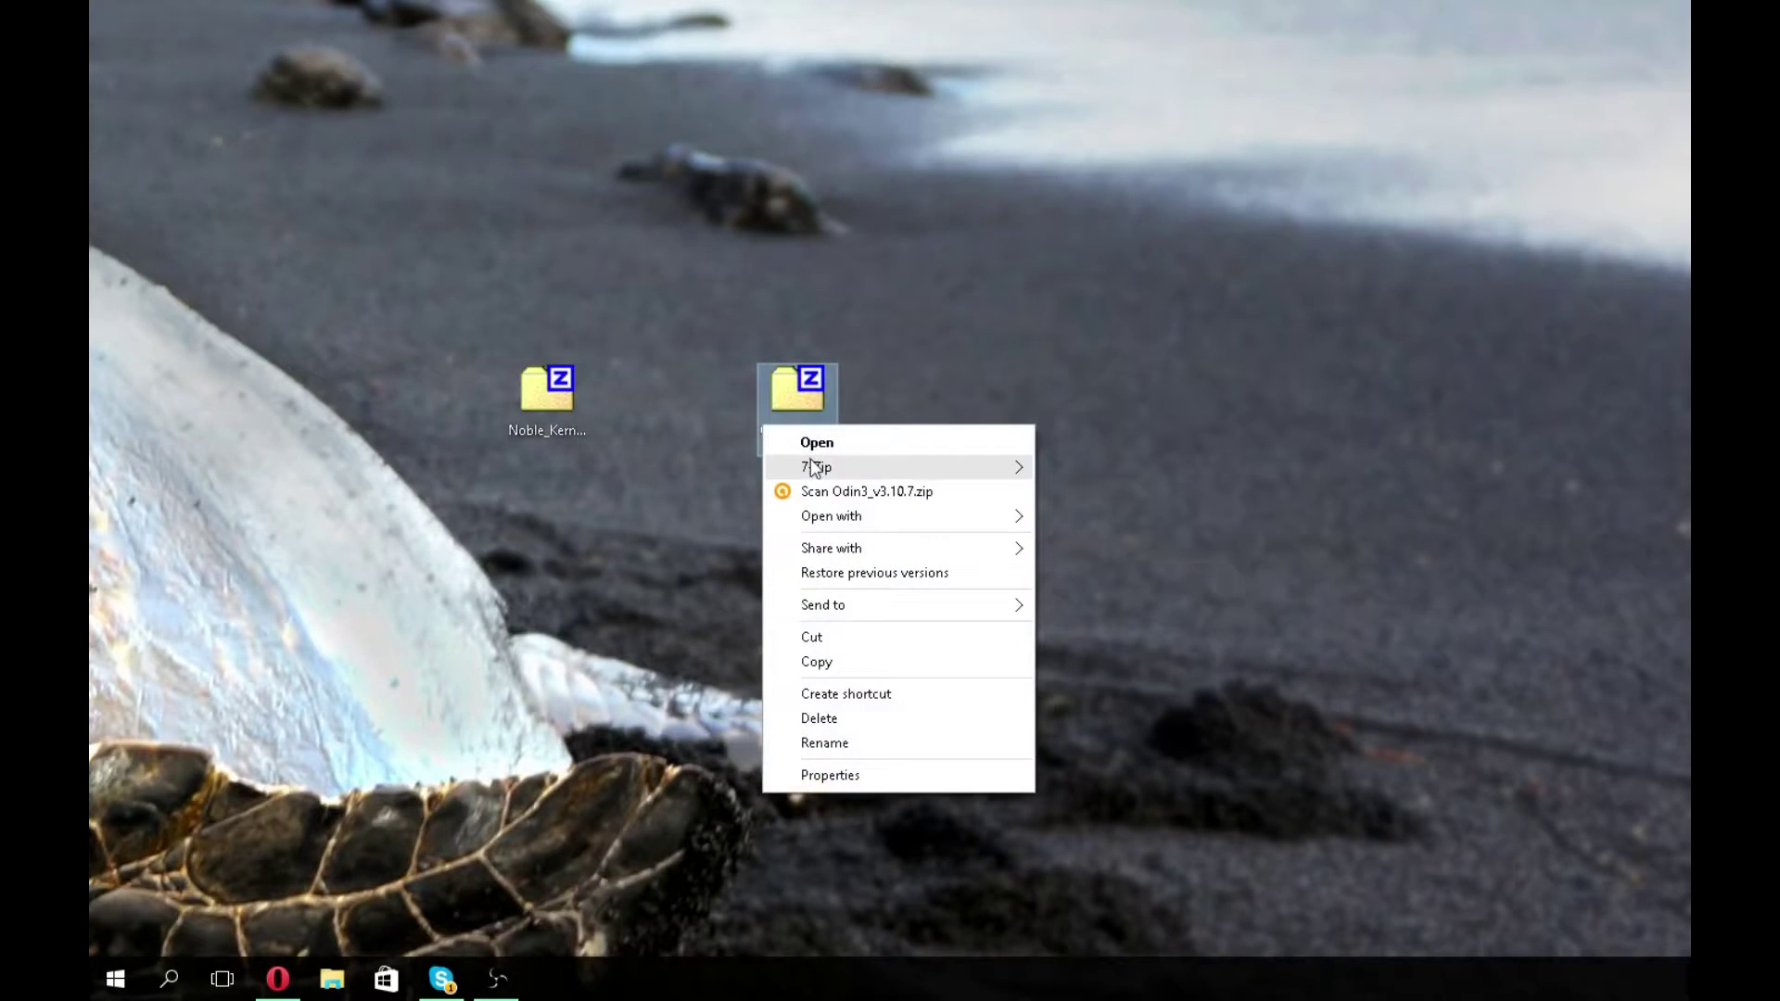
{"action": "mouse_move", "coordinate": [814, 466]}
{"action": "left_click", "coordinate": [1161, 543]}
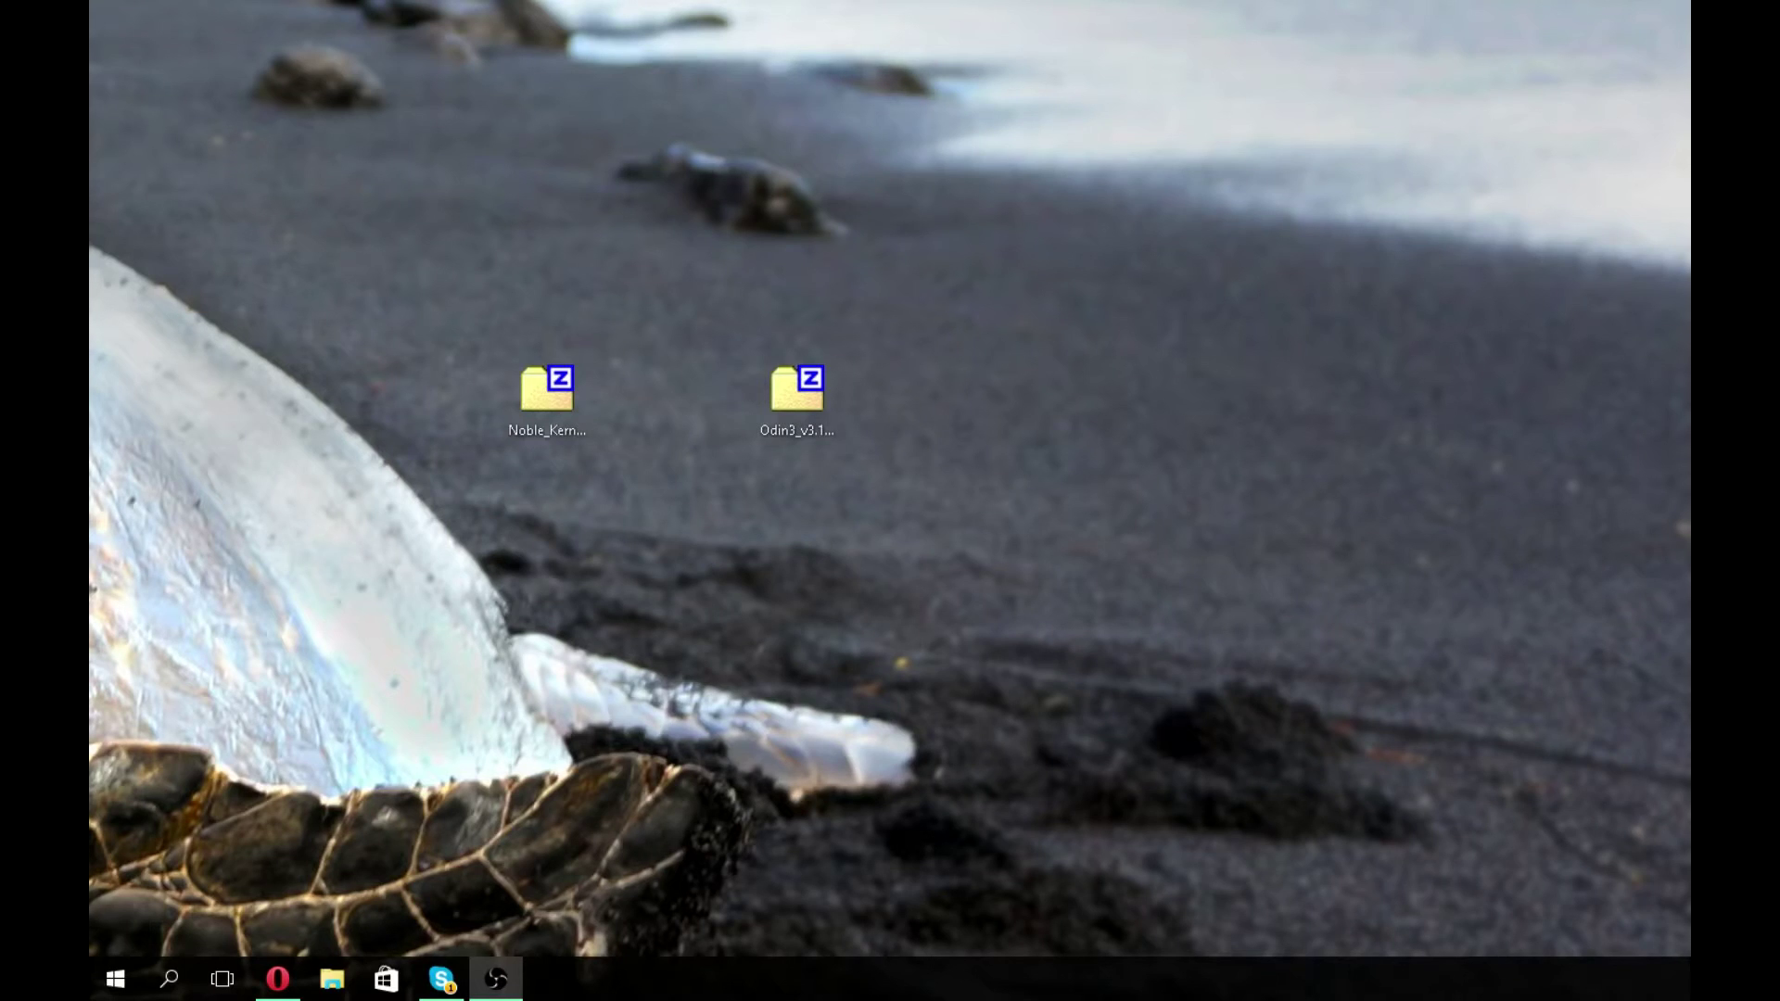
Open the extracted Odin3 folder and its inner Odin3_v3.10.7.1 folder, selecting the executable
{"action": "double_click", "coordinate": [718, 637]}
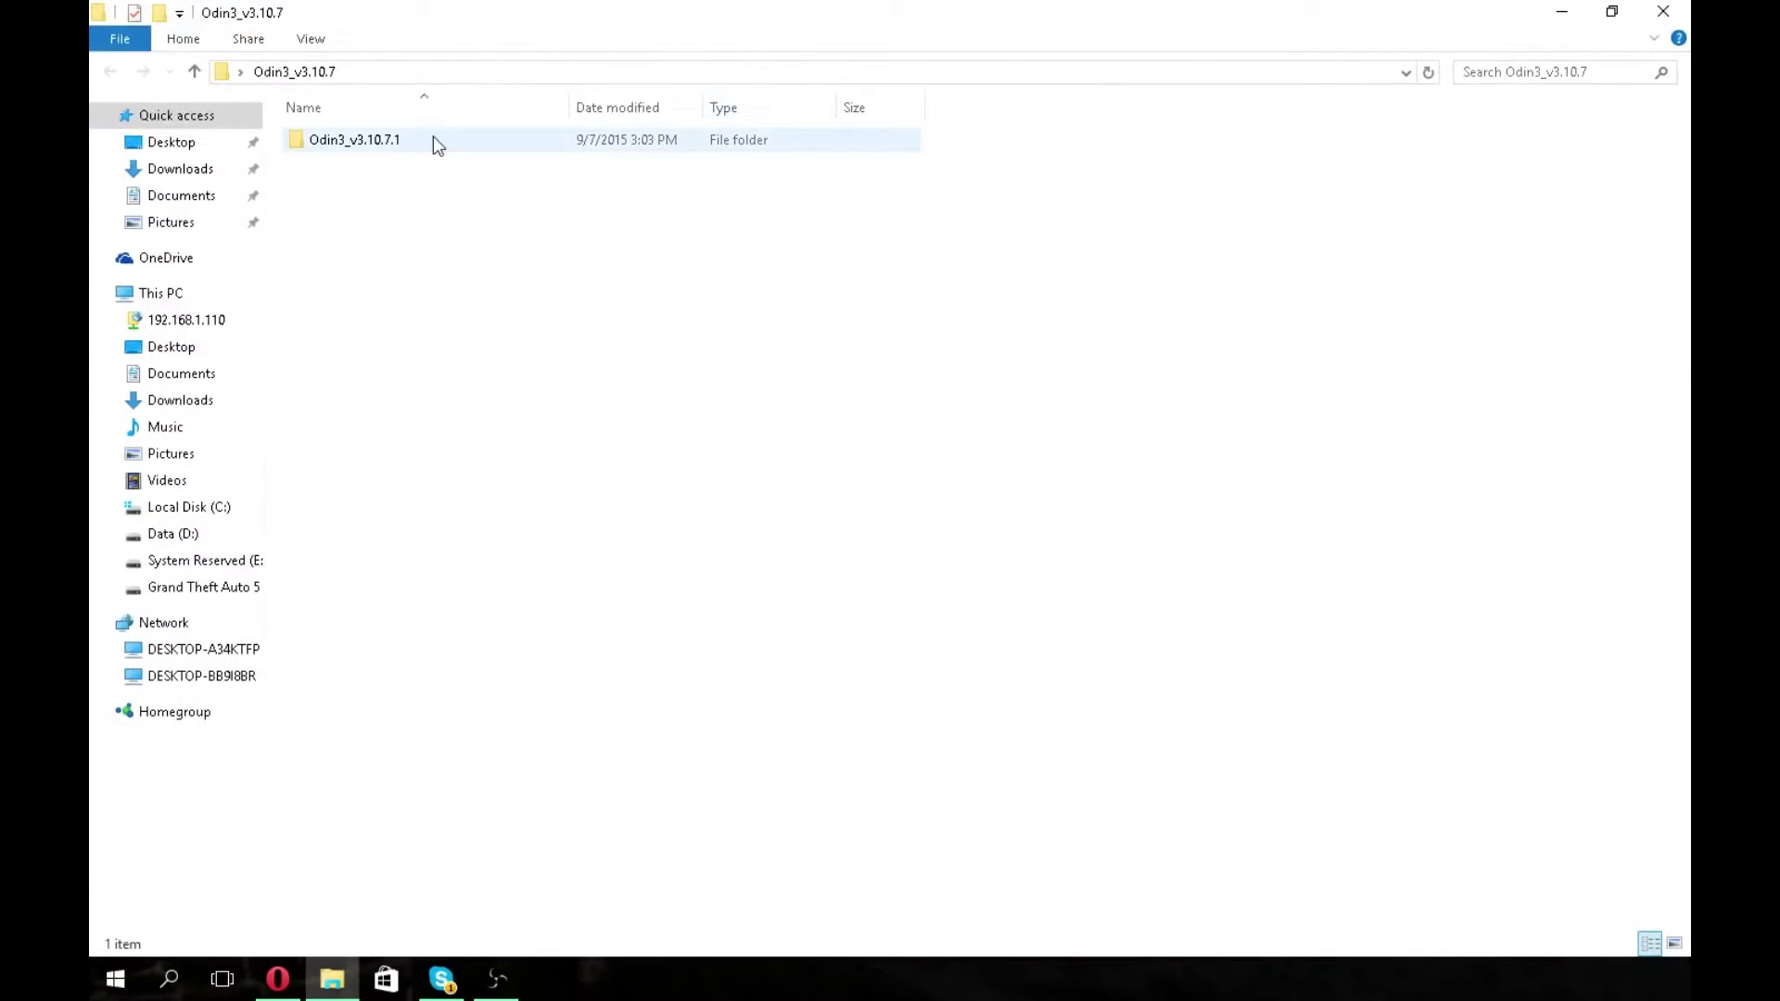
{"action": "double_click", "coordinate": [432, 139]}
{"action": "left_click", "coordinate": [428, 140]}
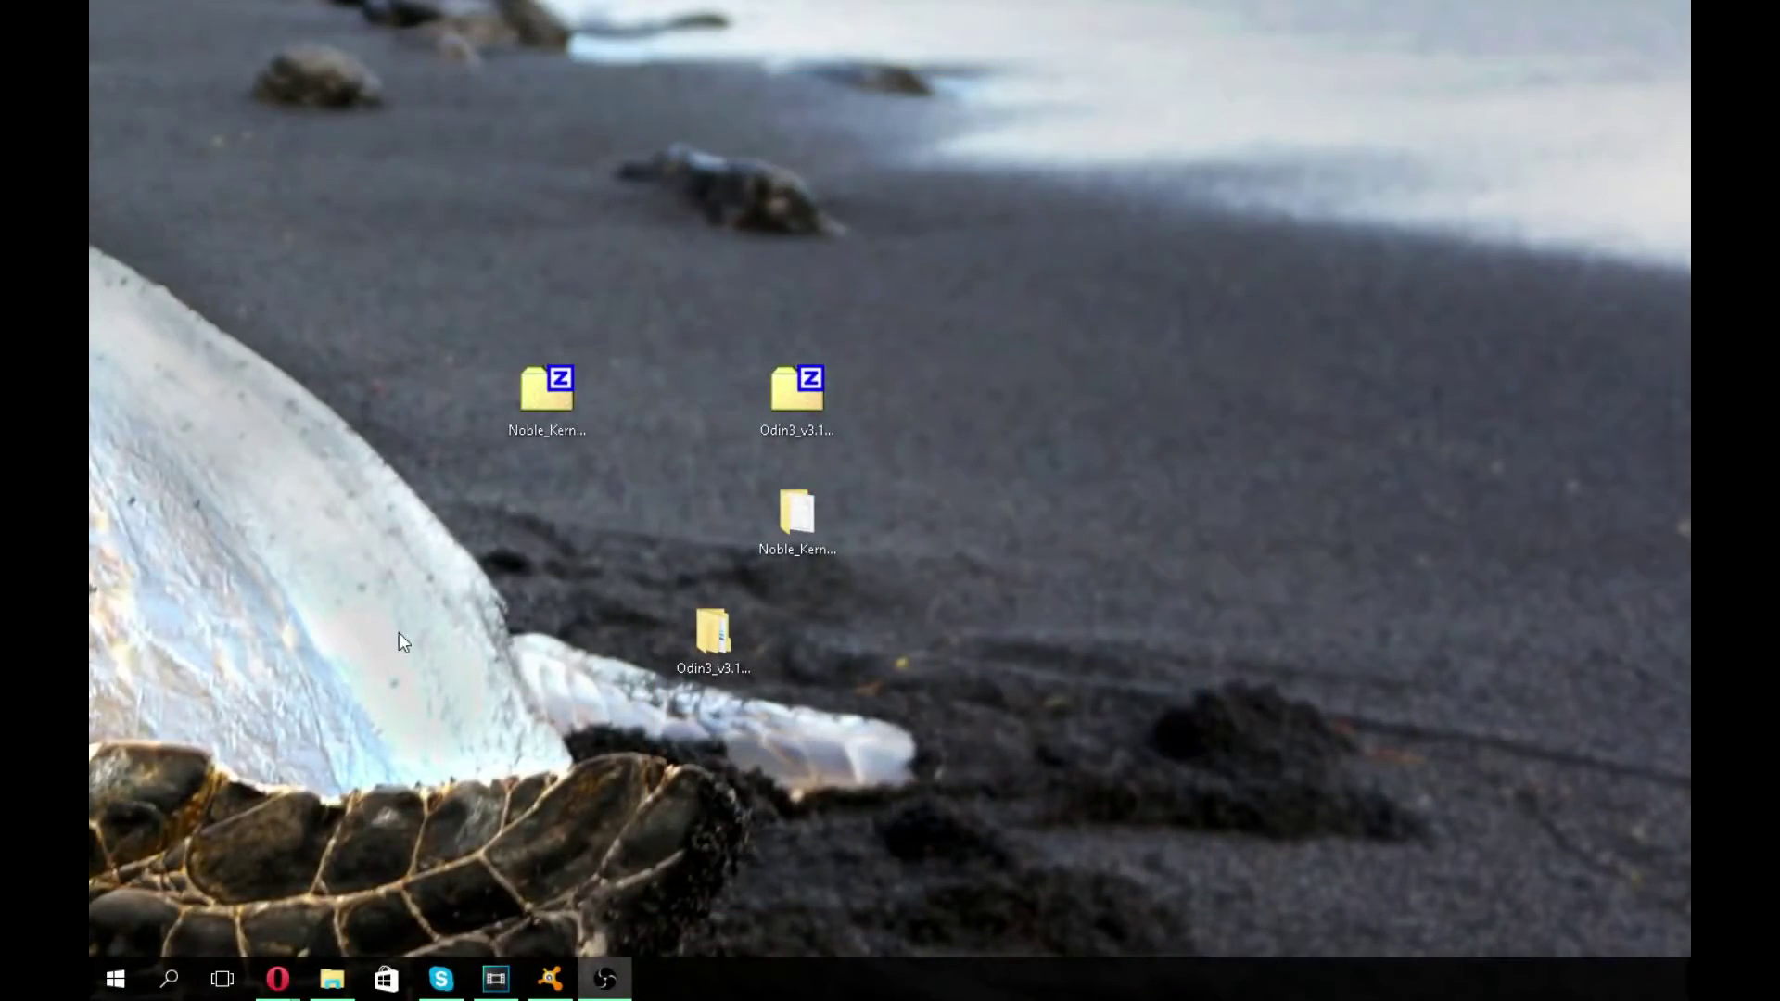
Go through Odin3 > Odin3_v3.10.7.1 and launch Odin3 v3.10.7.1.exe
{"action": "double_click", "coordinate": [712, 635]}
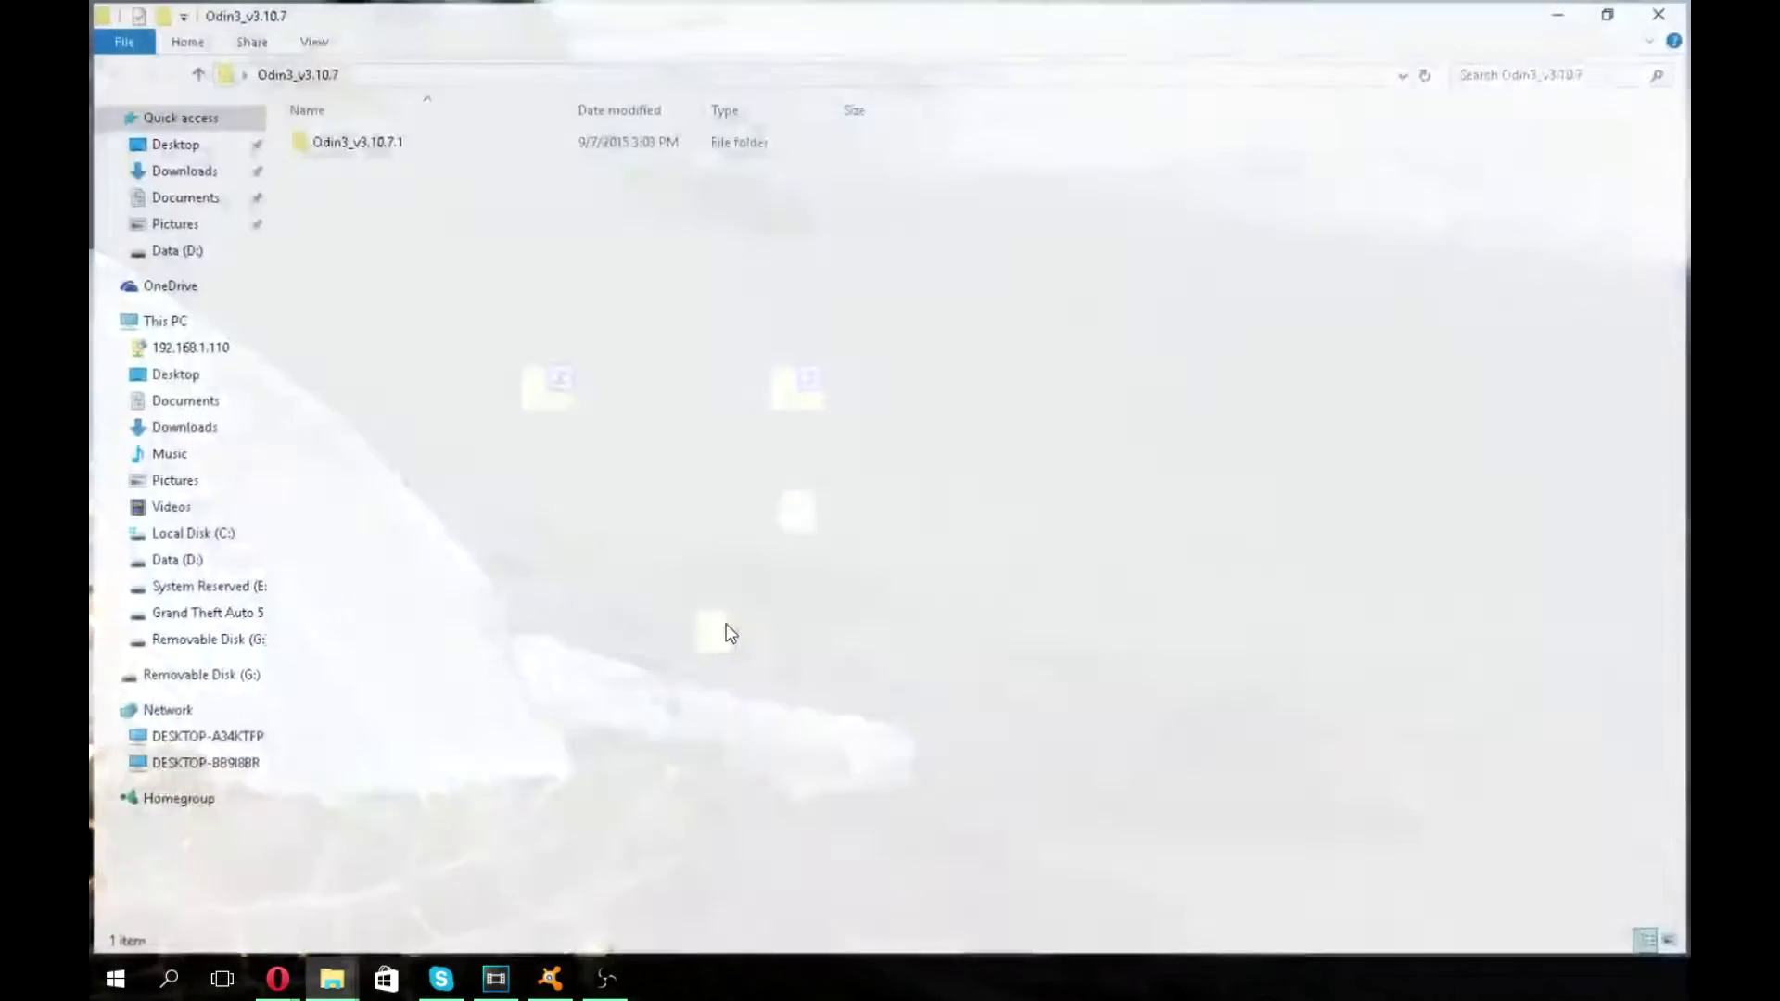
{"action": "double_click", "coordinate": [434, 139]}
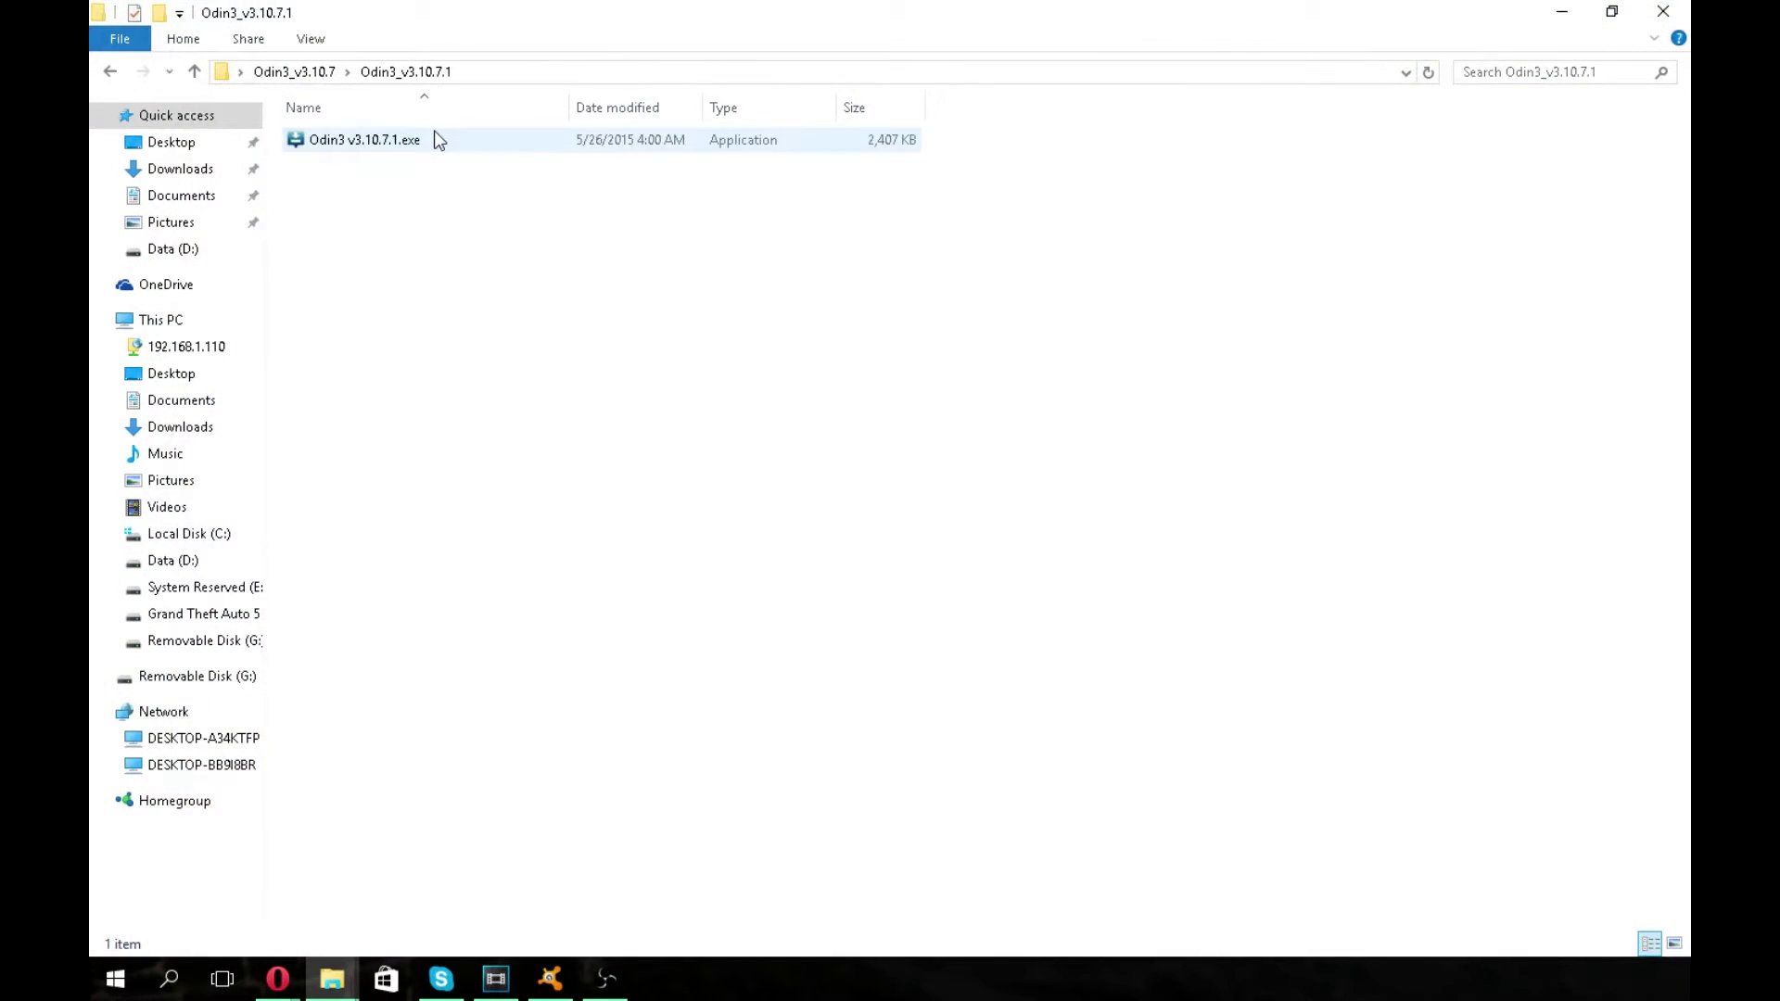
{"action": "double_click", "coordinate": [434, 139]}
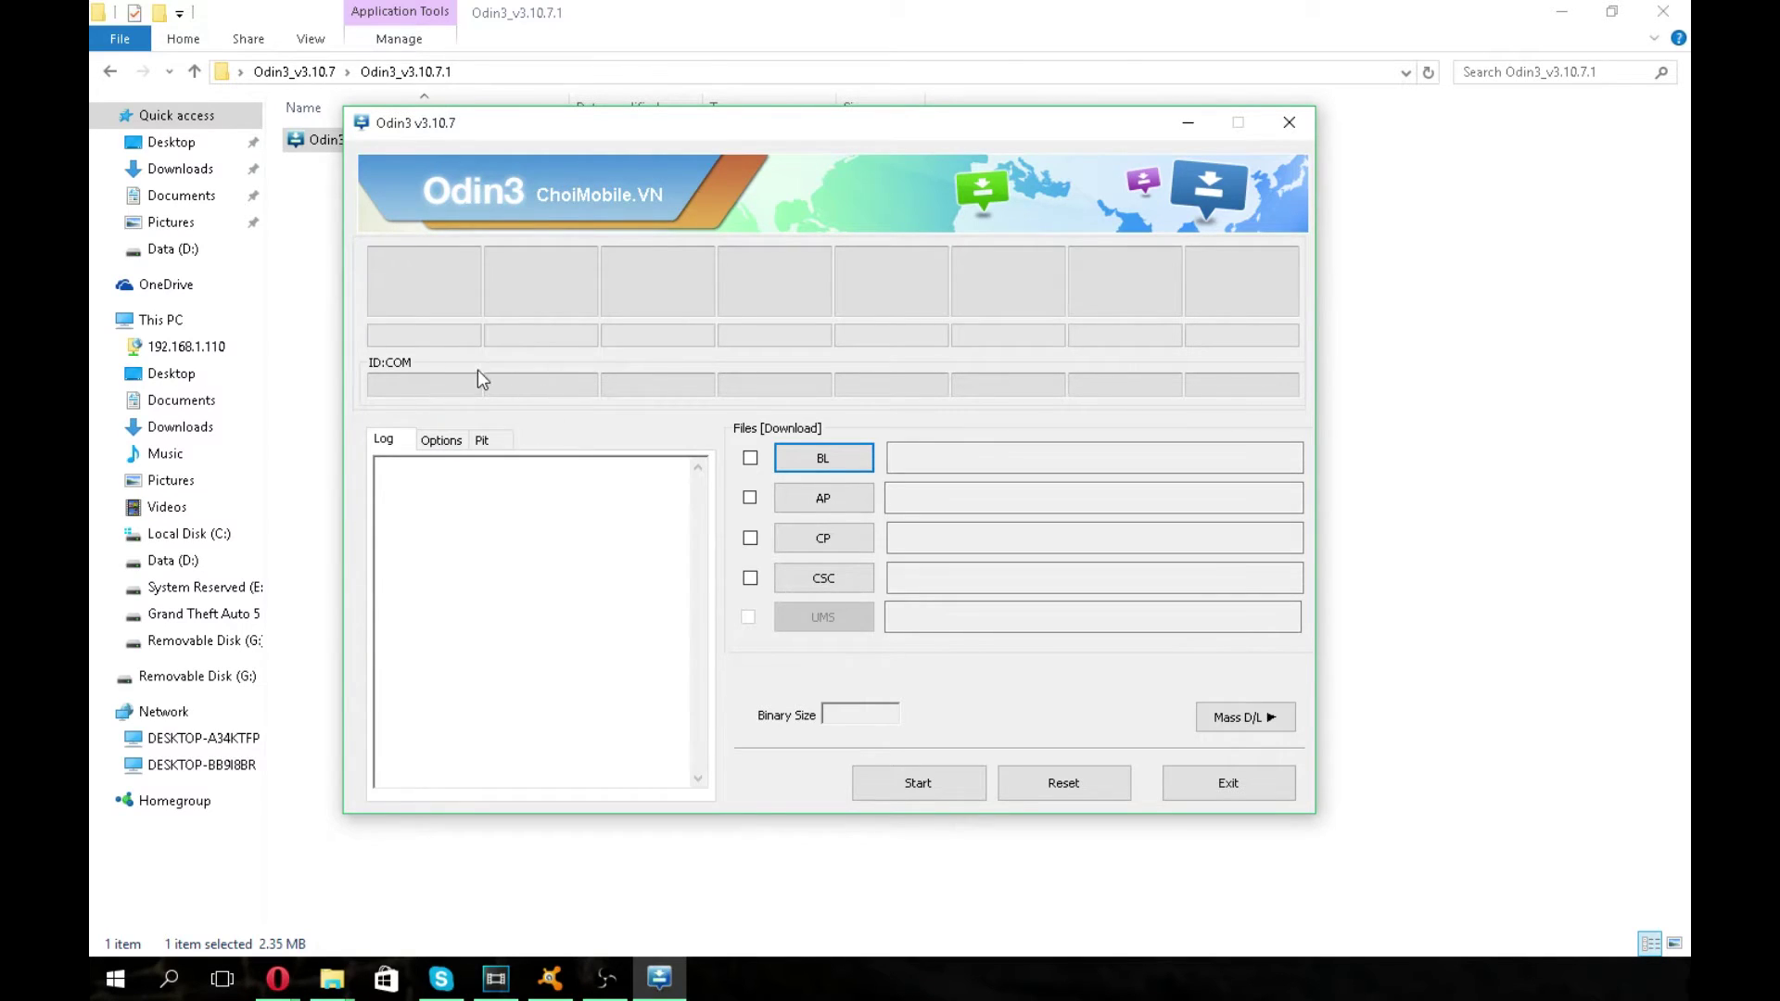
{"action": "left_click", "coordinate": [817, 500]}
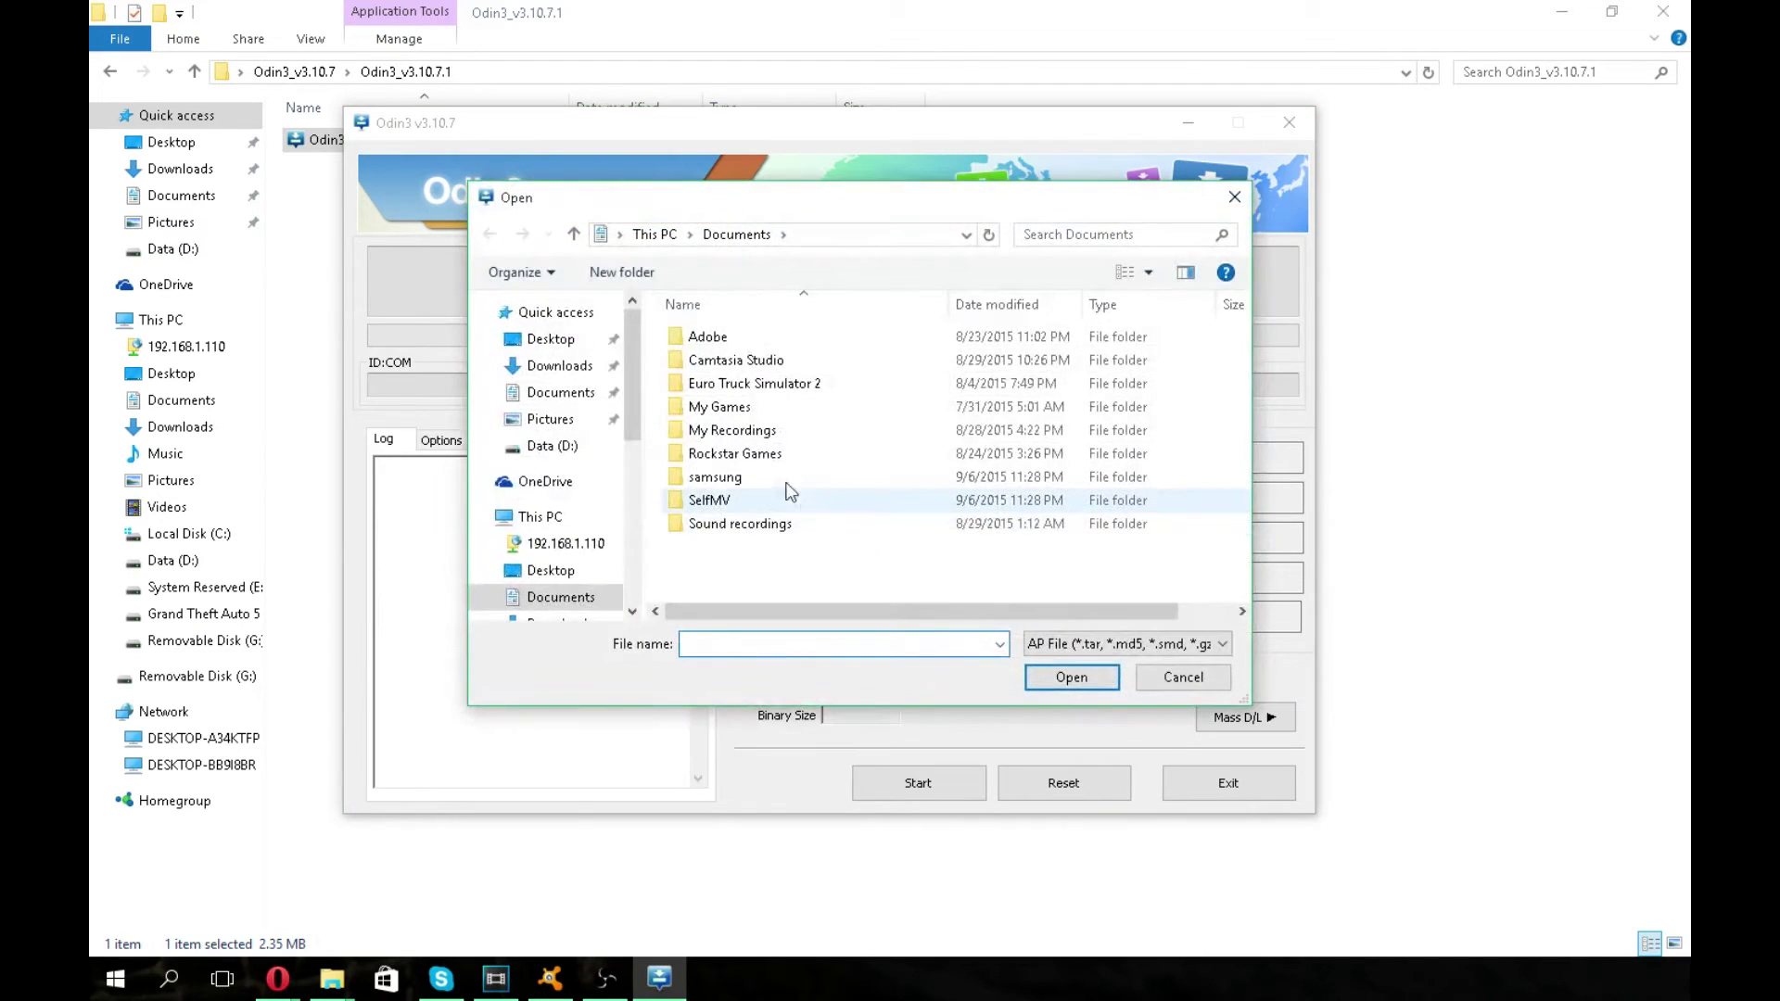
{"action": "left_click", "coordinate": [546, 339]}
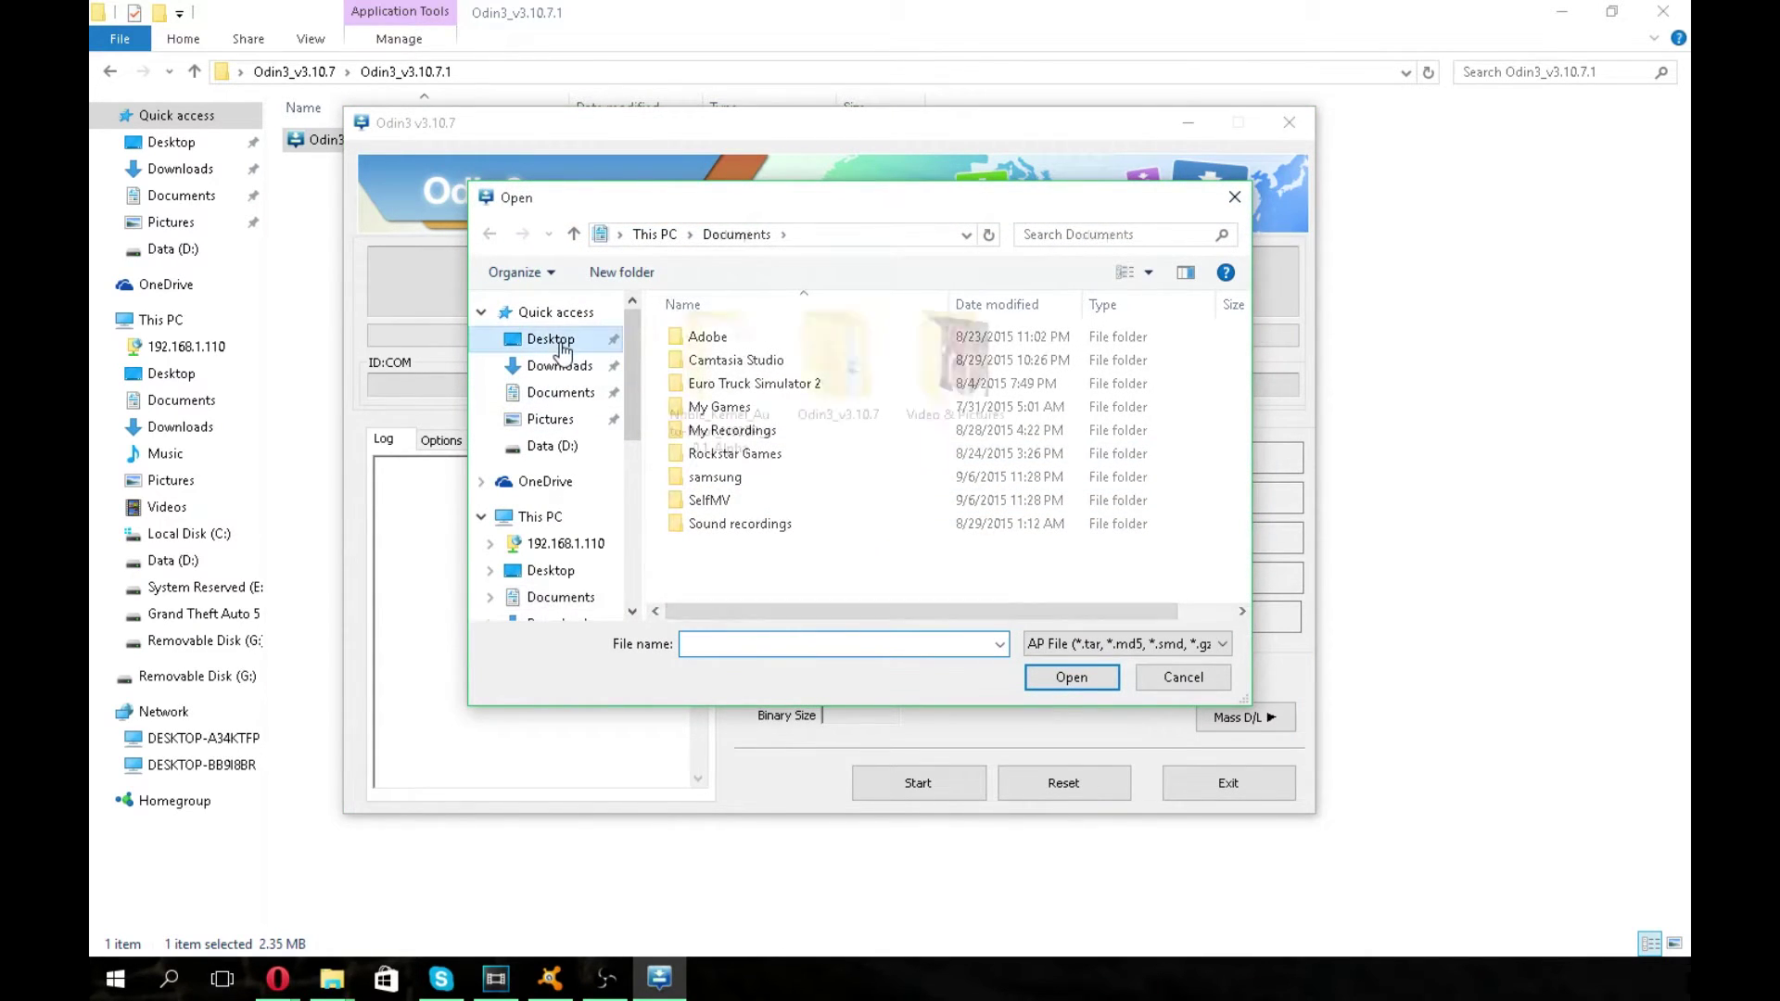
{"action": "double_click", "coordinate": [741, 427]}
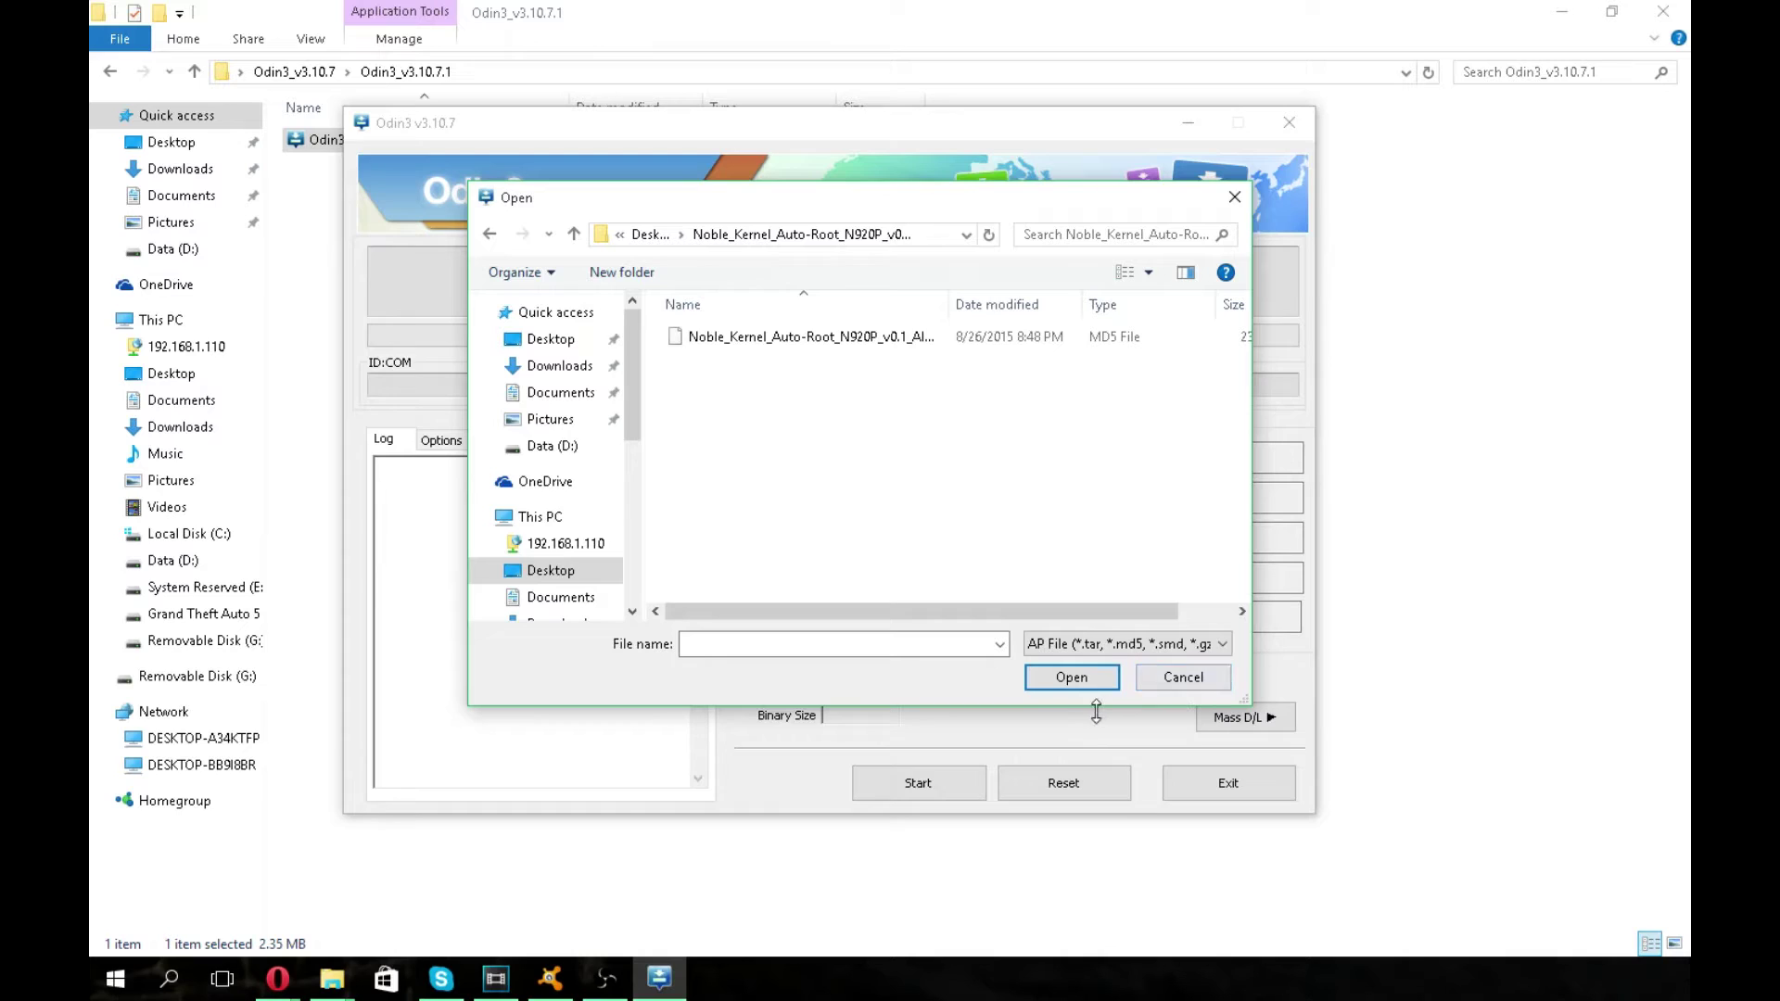
{"action": "left_click", "coordinate": [1166, 676]}
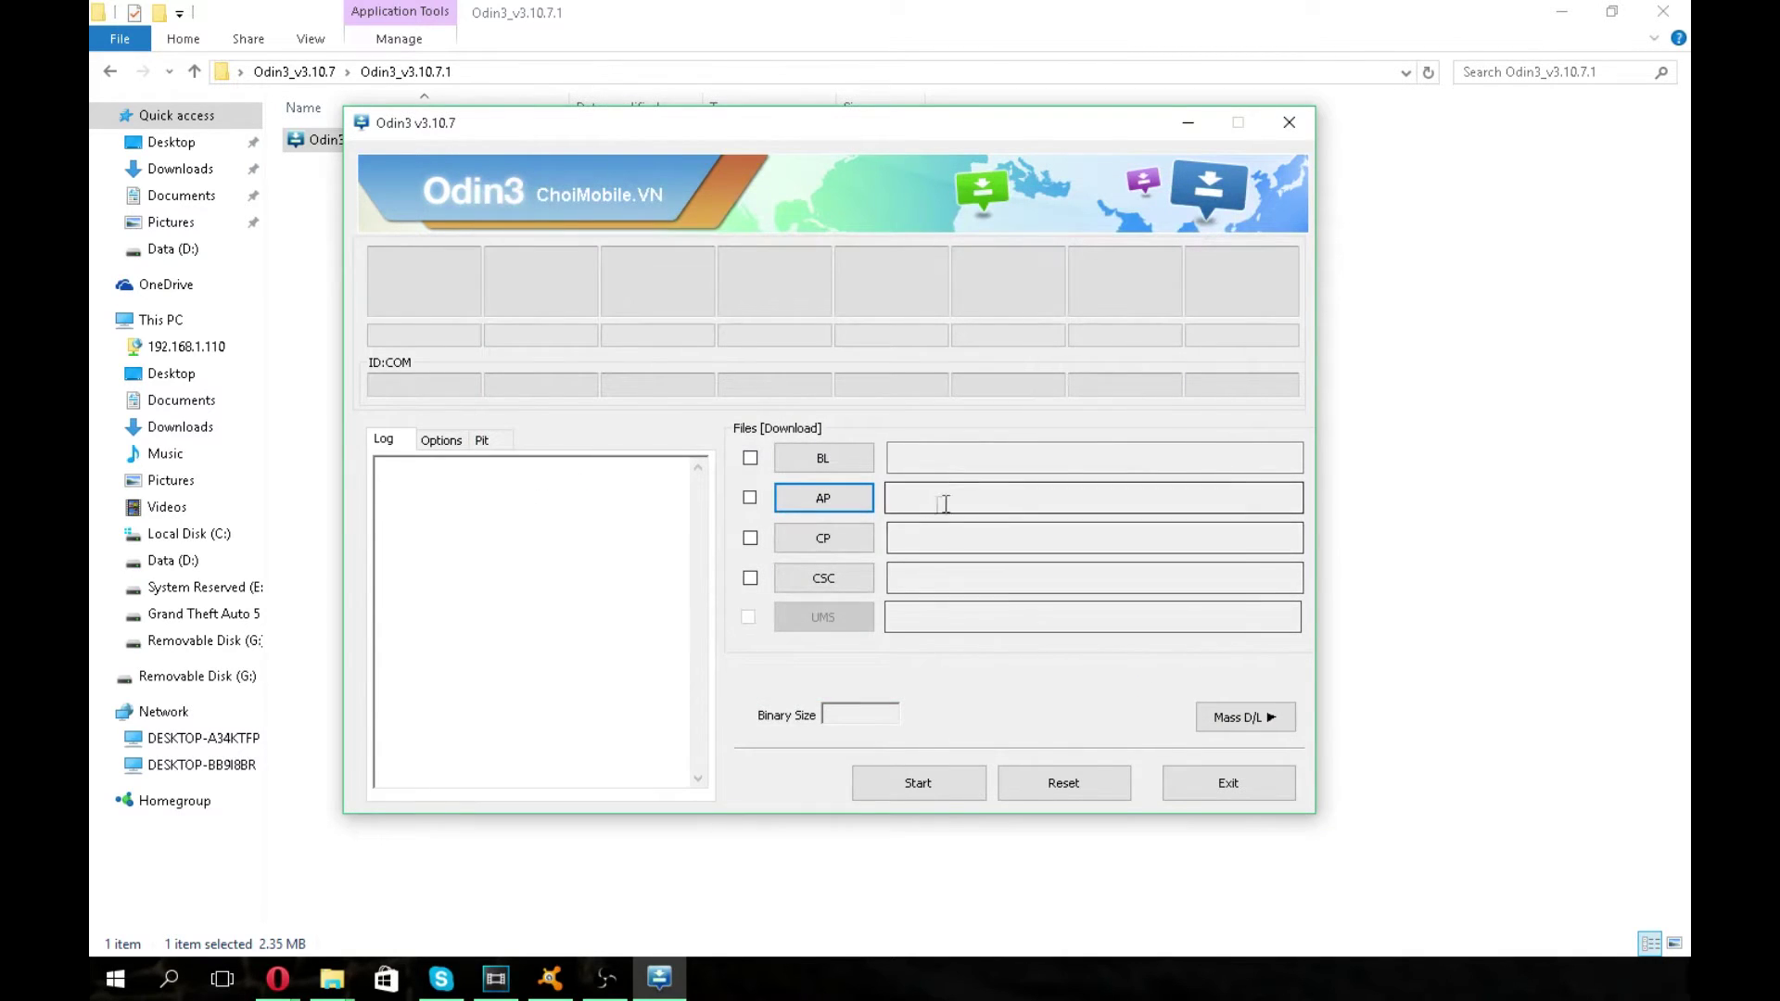